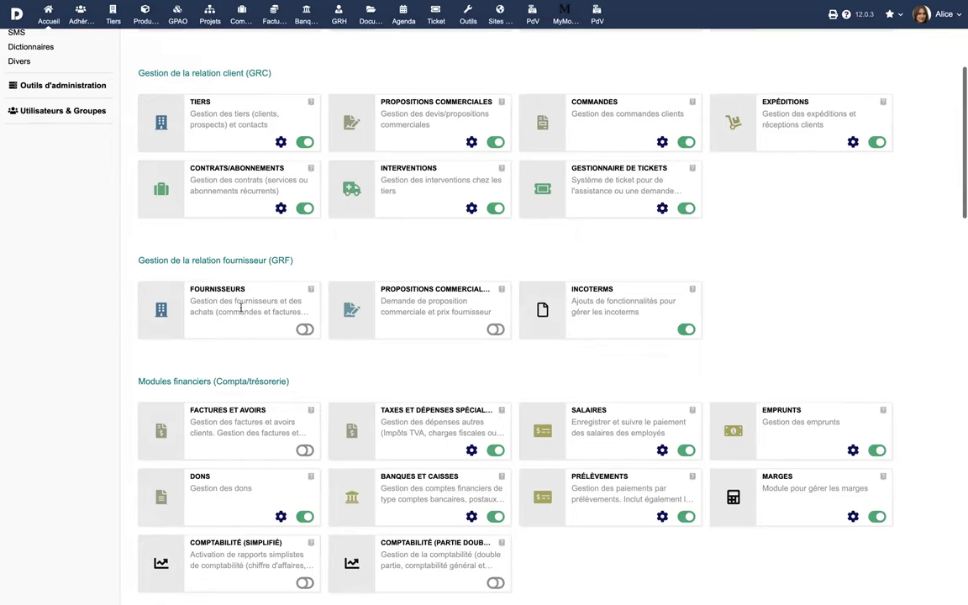
- Enable the Fournisseurs module and the supplier price requests module
{"action": "left_click", "coordinate": [305, 330]}
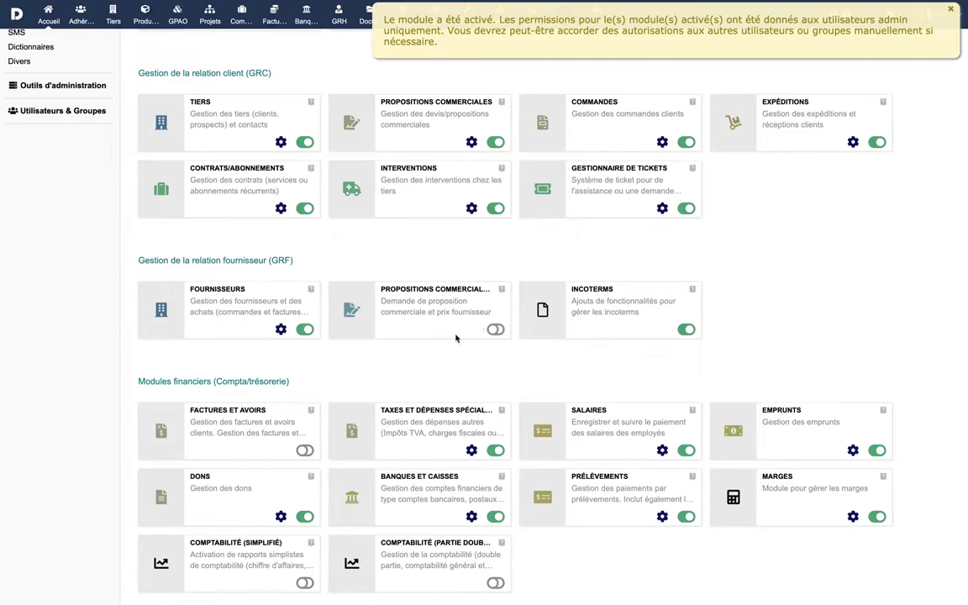
{"action": "left_click", "coordinate": [495, 330]}
- Grant the admin user all Fournisseurs permissions, including consulting suppliers and supplier orders
{"action": "left_click", "coordinate": [285, 452]}
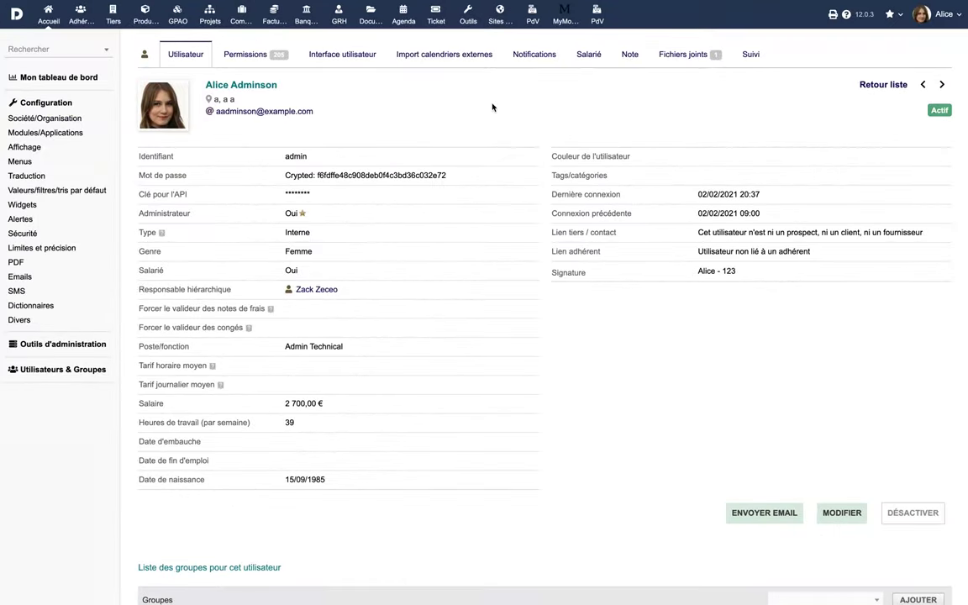
{"action": "left_click", "coordinate": [242, 57]}
{"action": "scroll", "coordinate": [466, 370], "scroll_direction": "down", "scroll_amount": 10}
{"action": "scroll", "coordinate": [468, 371], "scroll_direction": "down", "scroll_amount": 5}
{"action": "left_click", "coordinate": [300, 425]}
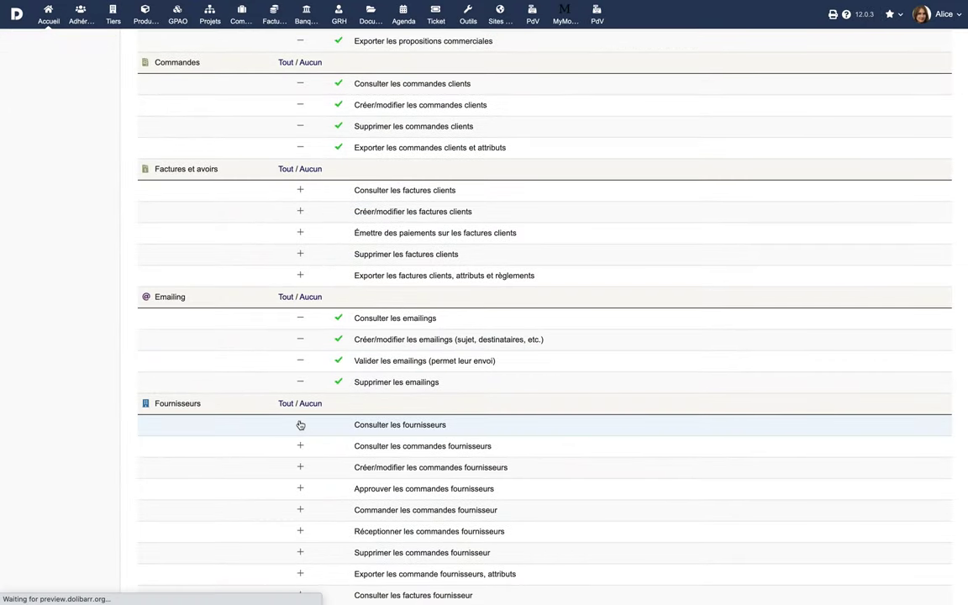
{"action": "left_click", "coordinate": [300, 446]}
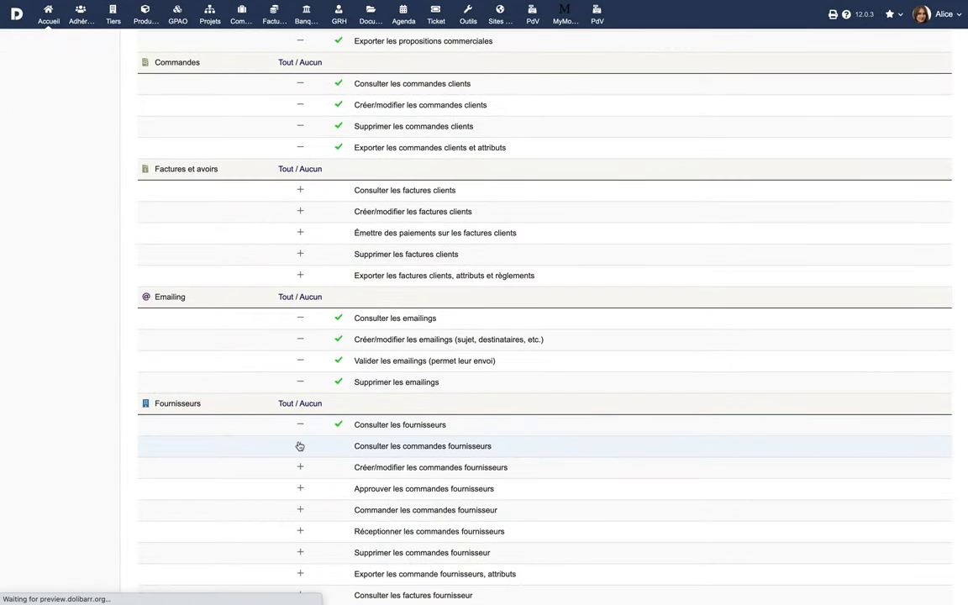
{"action": "left_click", "coordinate": [286, 405]}
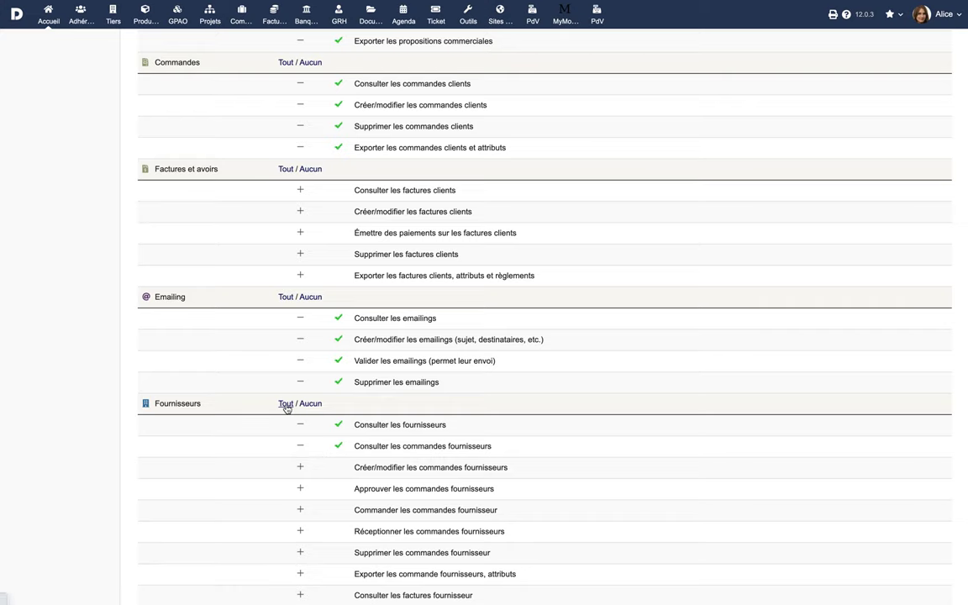
{"action": "left_click", "coordinate": [287, 170]}
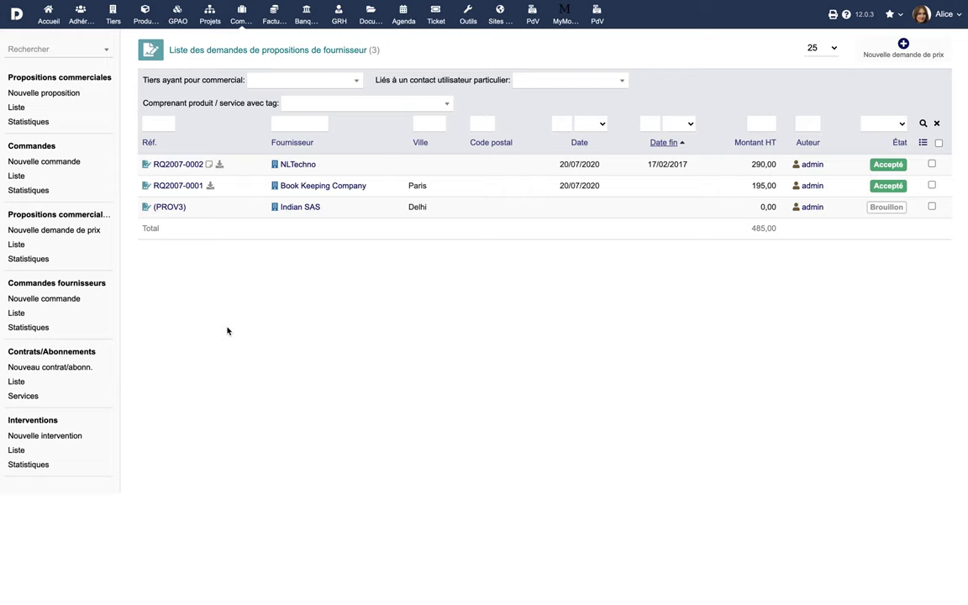
- Create a purchase order from price request RQ2007-0002
{"action": "left_click", "coordinate": [179, 166]}
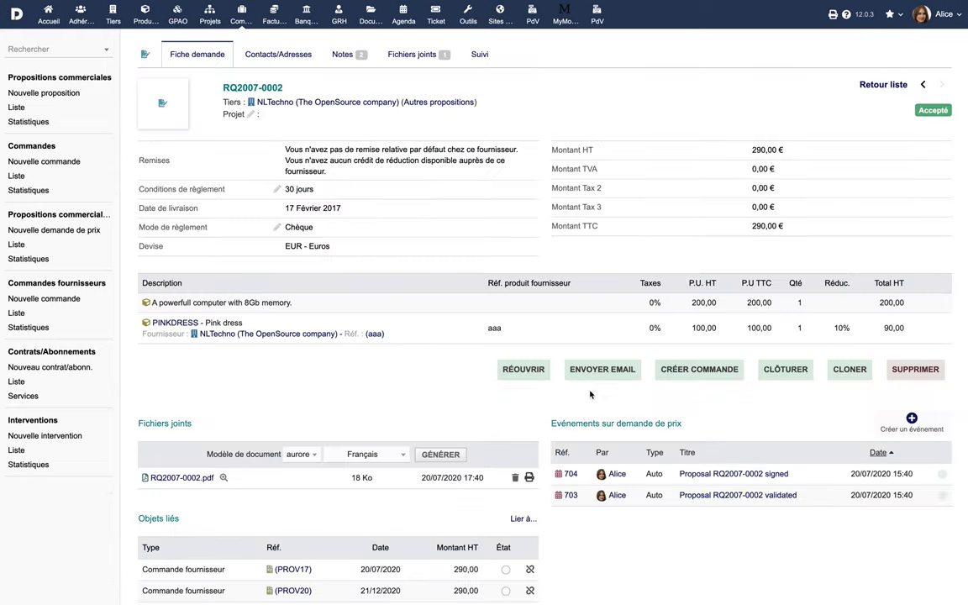
{"action": "left_click", "coordinate": [697, 369]}
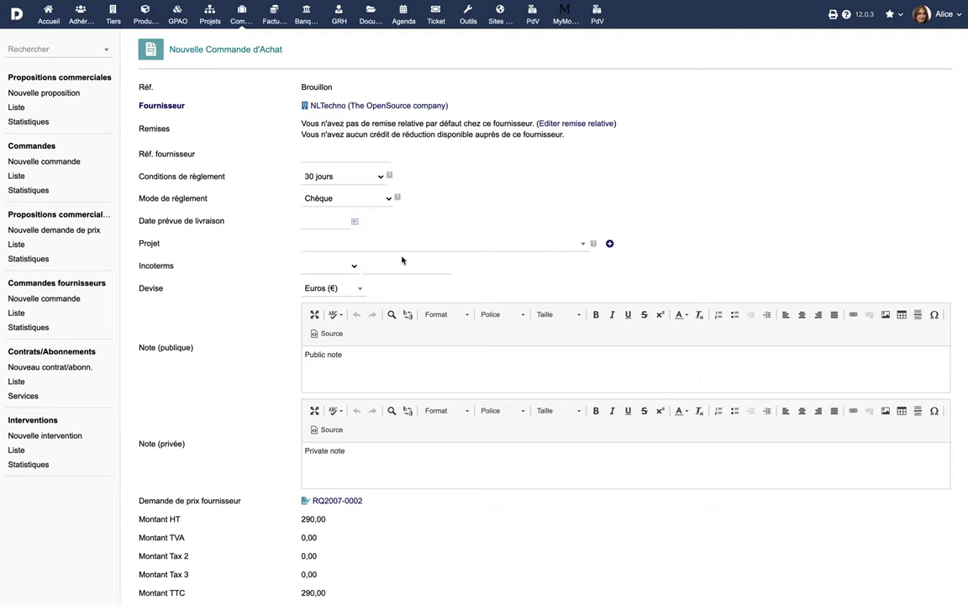
- Set delivery date 03/02/2021 and project PROJ1, then create draft order PROV23
{"action": "scroll", "coordinate": [402, 260], "scroll_direction": "down", "scroll_amount": 5}
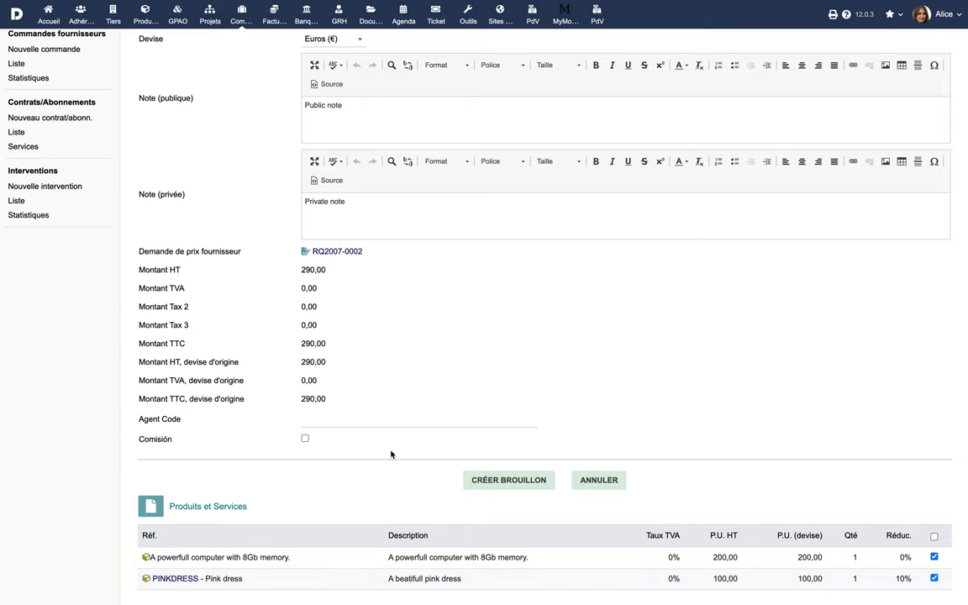
{"action": "scroll", "coordinate": [391, 454], "scroll_direction": "up", "scroll_amount": 5}
{"action": "left_click", "coordinate": [357, 222]}
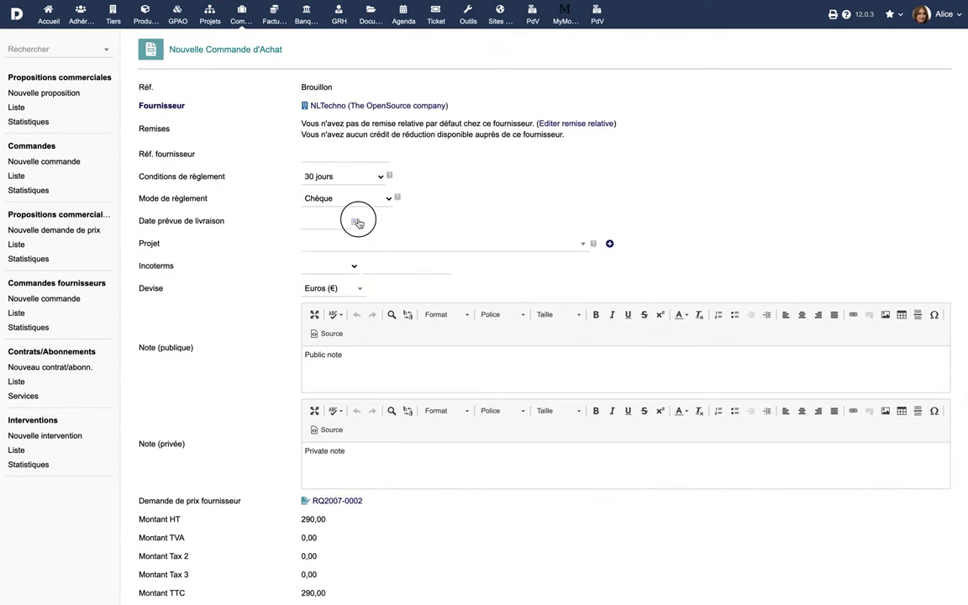
{"action": "left_click", "coordinate": [356, 279]}
{"action": "left_click", "coordinate": [419, 249]}
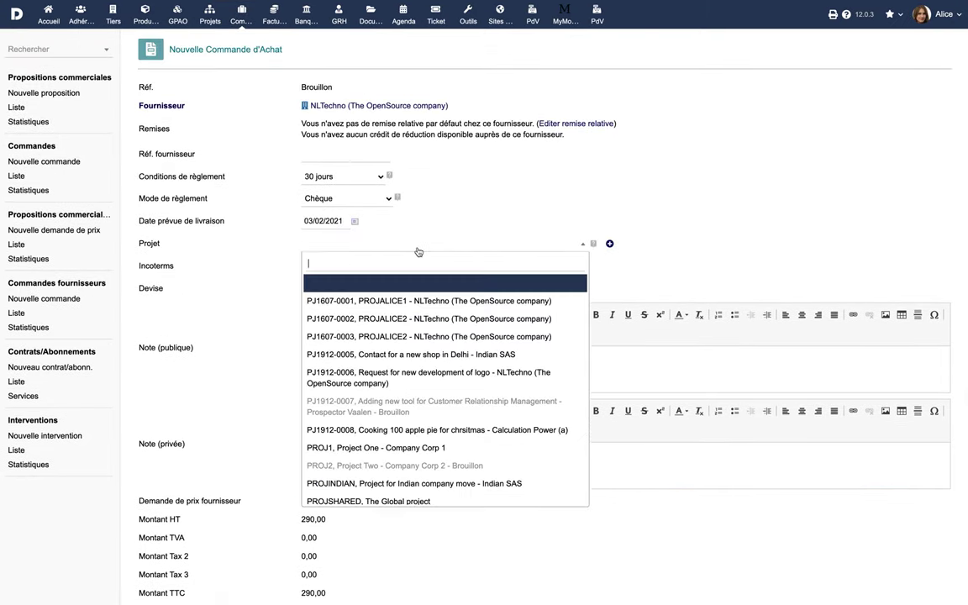
{"action": "left_click", "coordinate": [392, 447]}
{"action": "scroll", "coordinate": [465, 469], "scroll_direction": "down", "scroll_amount": 5}
{"action": "left_click", "coordinate": [494, 484]}
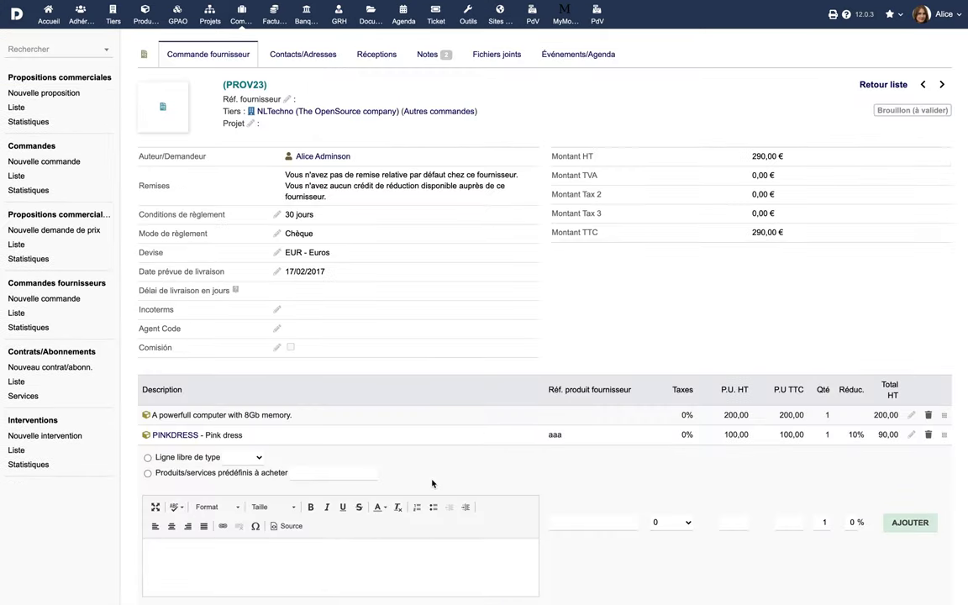
- Link customer order PROV96 to draft supplier order PROV23 under Objets liés
{"action": "scroll", "coordinate": [432, 484], "scroll_direction": "down", "scroll_amount": 5}
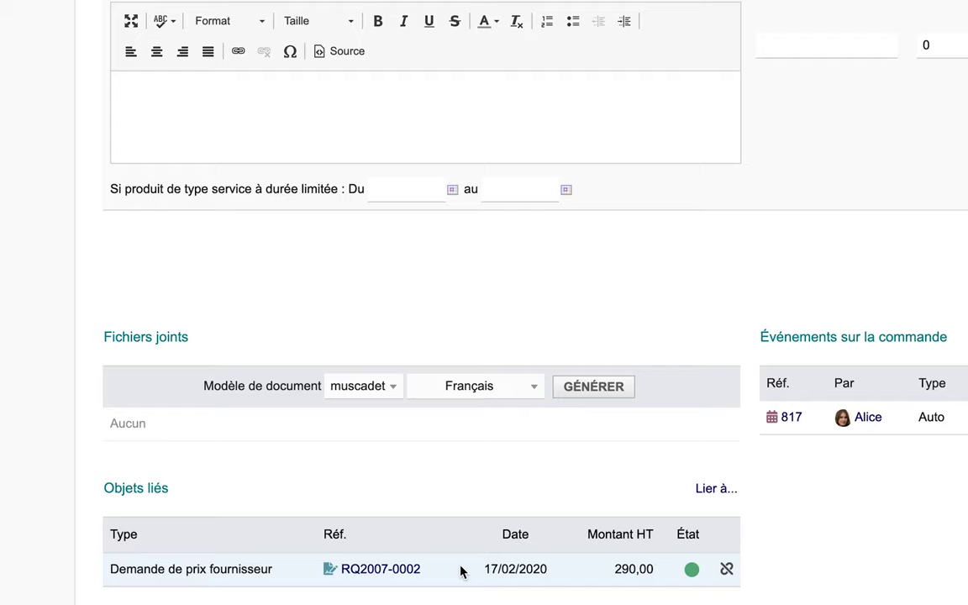
{"action": "left_click", "coordinate": [714, 488]}
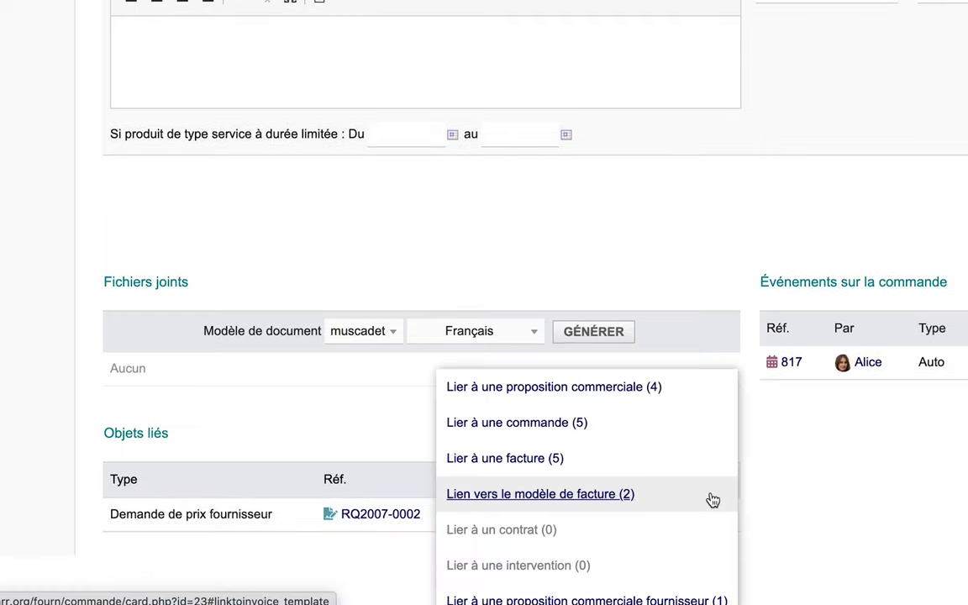
{"action": "left_click", "coordinate": [591, 429]}
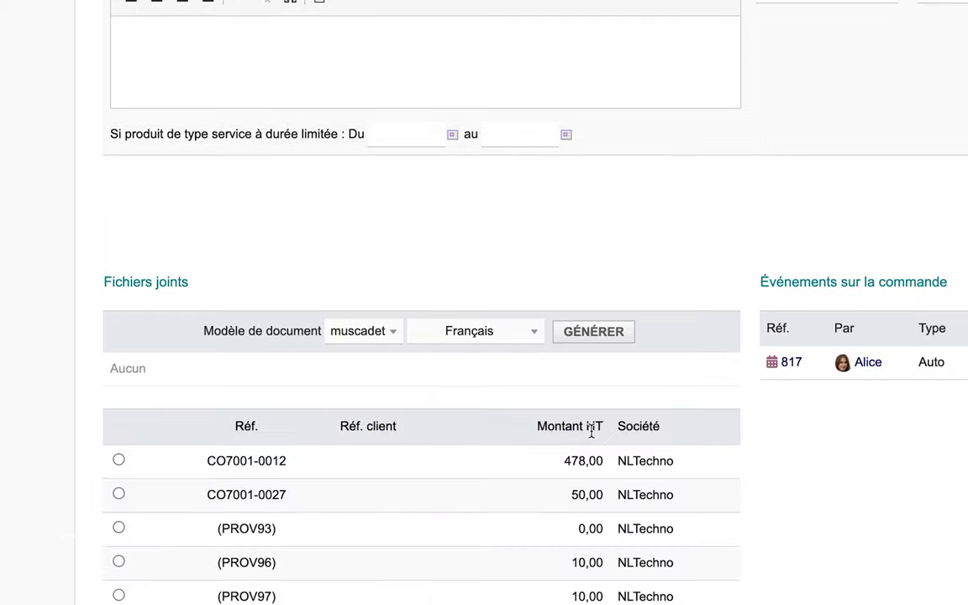
{"action": "scroll", "coordinate": [518, 405], "scroll_direction": "down", "scroll_amount": 3}
{"action": "left_click", "coordinate": [118, 430]}
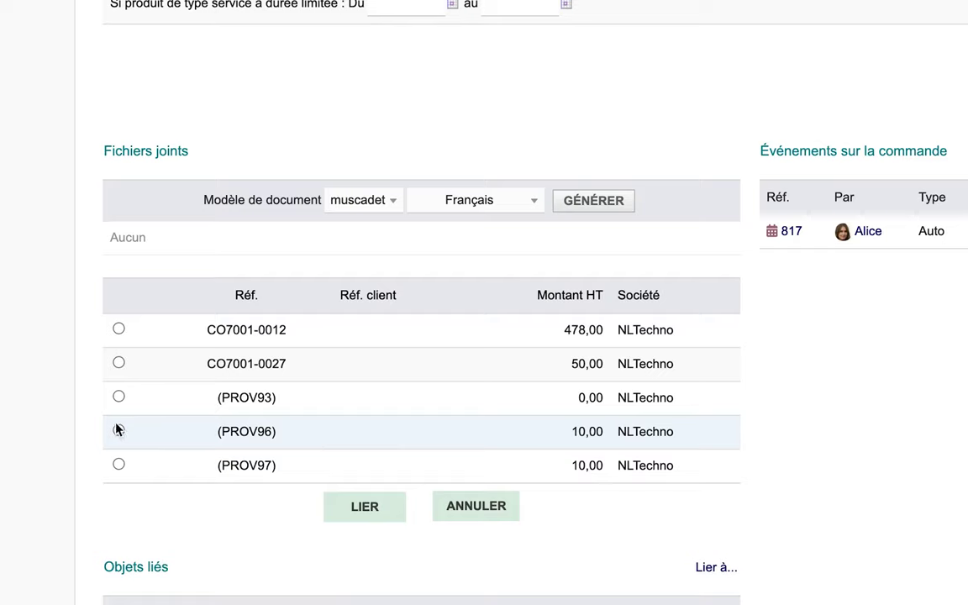
{"action": "left_click", "coordinate": [367, 508]}
{"action": "scroll", "coordinate": [370, 516], "scroll_direction": "down", "scroll_amount": 5}
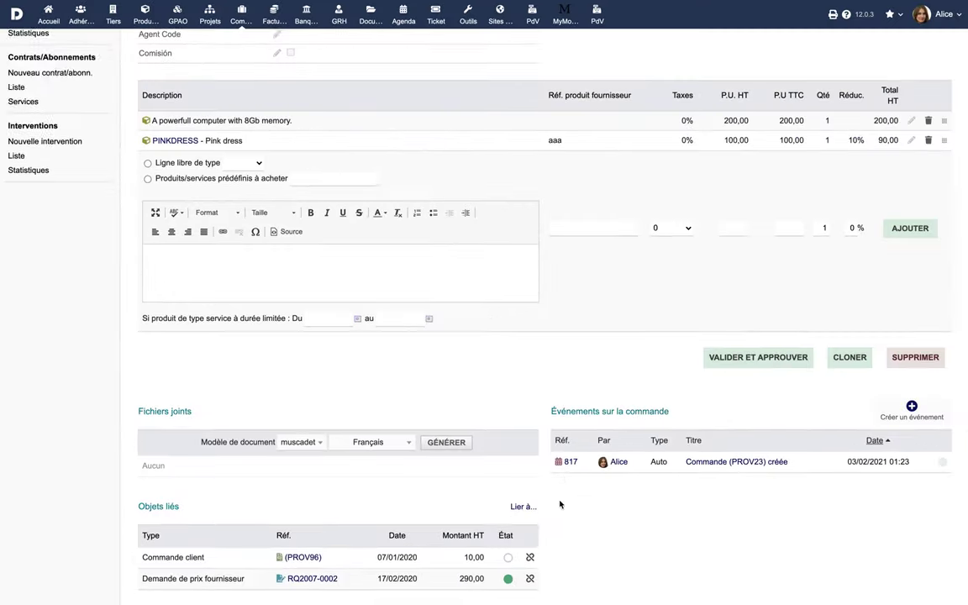
{"action": "scroll", "coordinate": [620, 559], "scroll_direction": "up", "scroll_amount": 4}
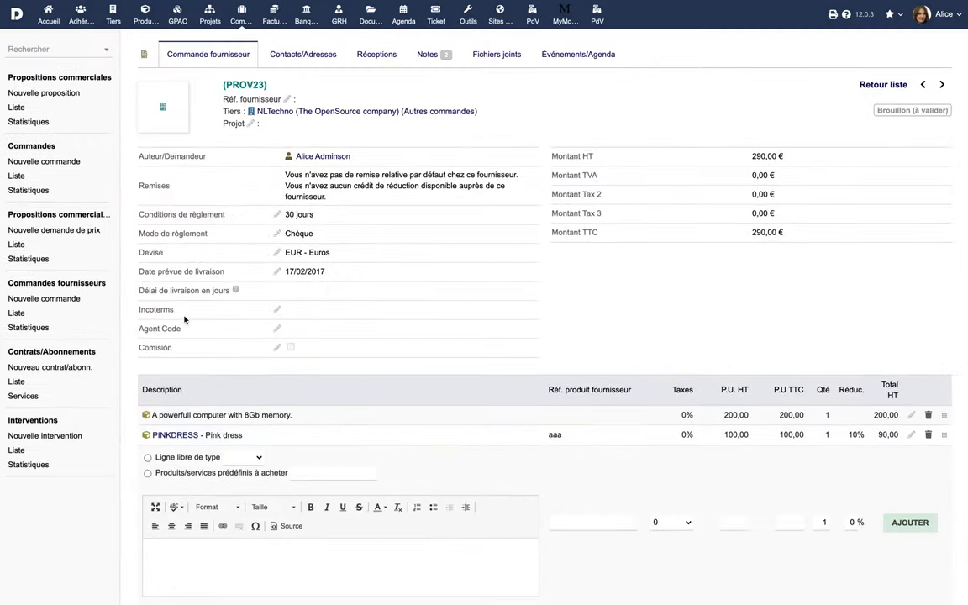
- Create a draft Swiss Touch order paid by Espèce, delivery 03/02/2021, project PROJ1
{"action": "left_click", "coordinate": [50, 301]}
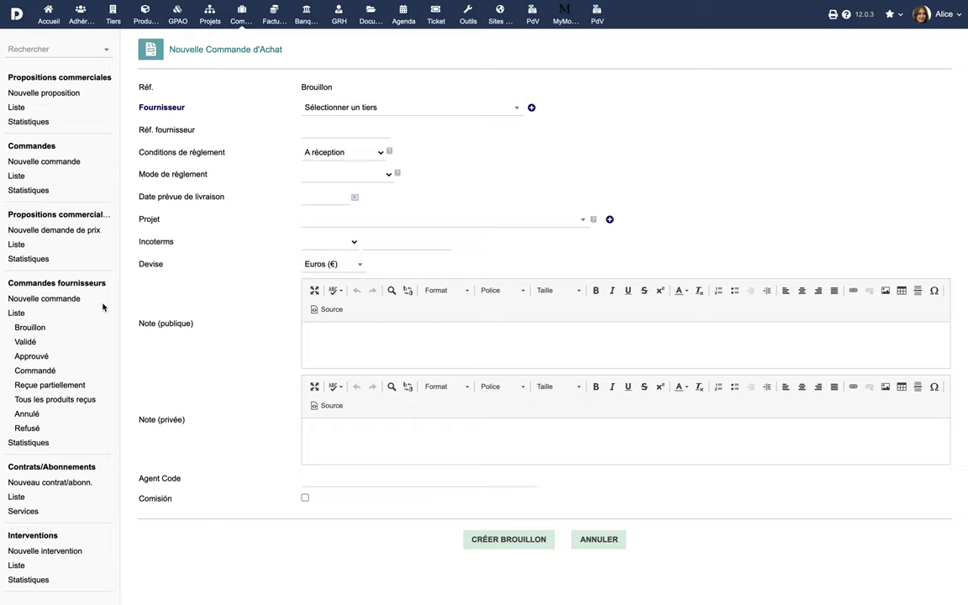
{"action": "left_click", "coordinate": [452, 111]}
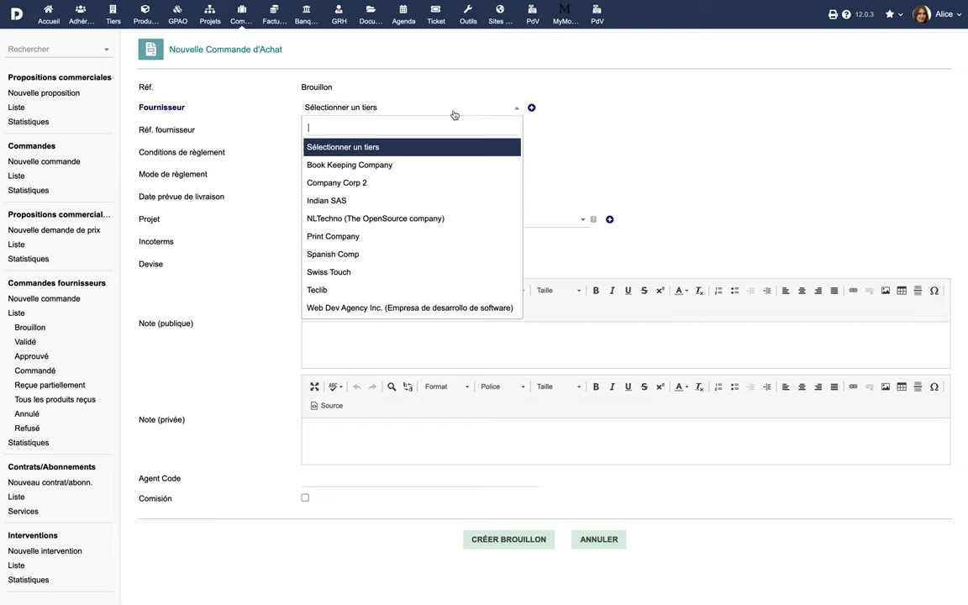
{"action": "left_click", "coordinate": [406, 271]}
{"action": "left_click", "coordinate": [377, 174]}
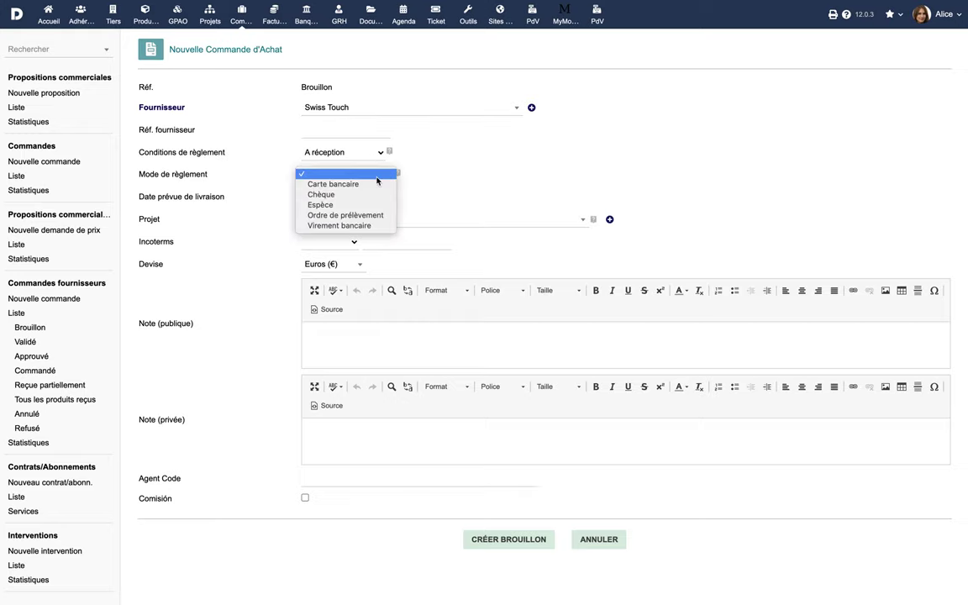
{"action": "left_click", "coordinate": [378, 205]}
{"action": "left_click", "coordinate": [354, 197]}
{"action": "left_click", "coordinate": [356, 254]}
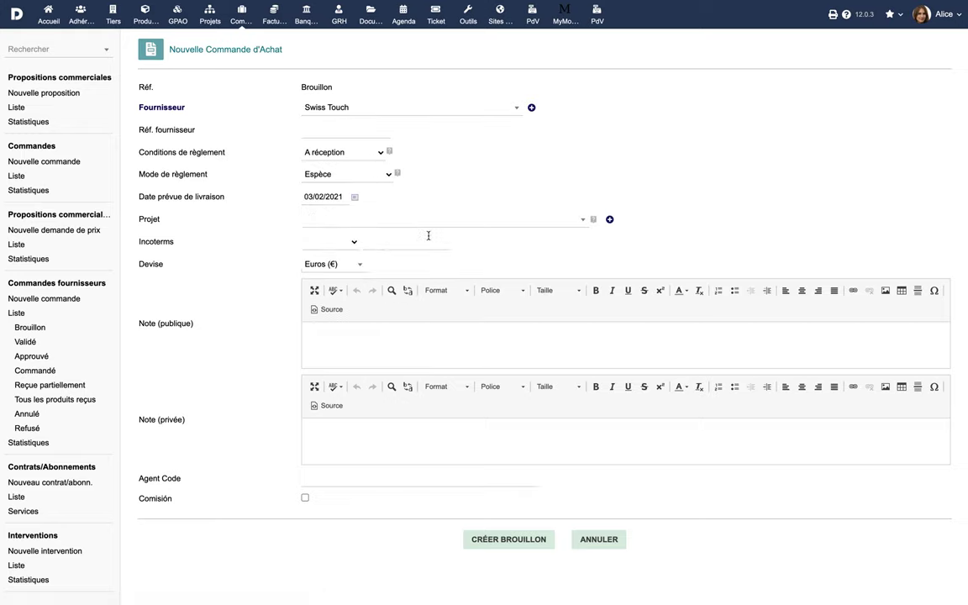
{"action": "left_click", "coordinate": [450, 223]}
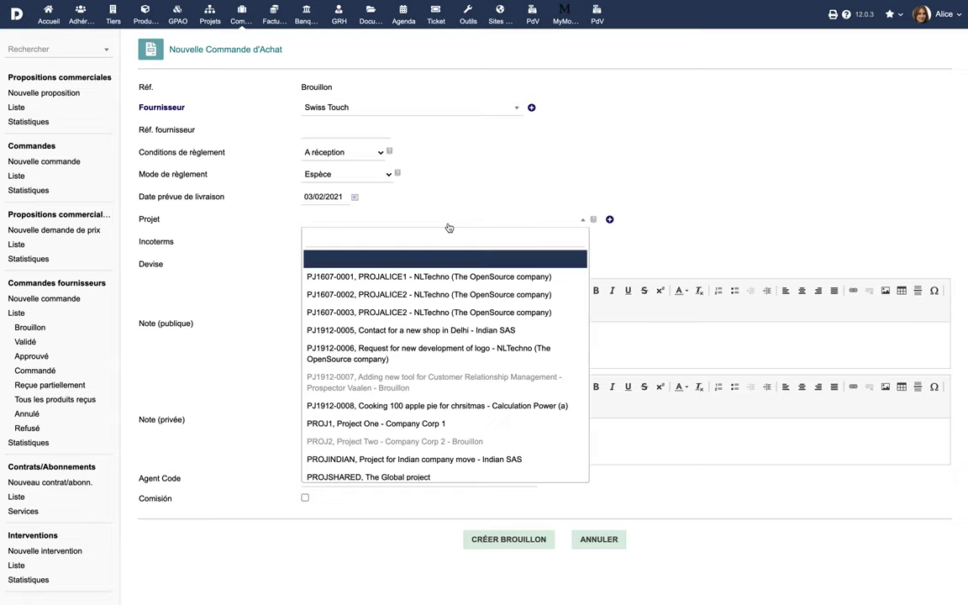
{"action": "left_click", "coordinate": [387, 423]}
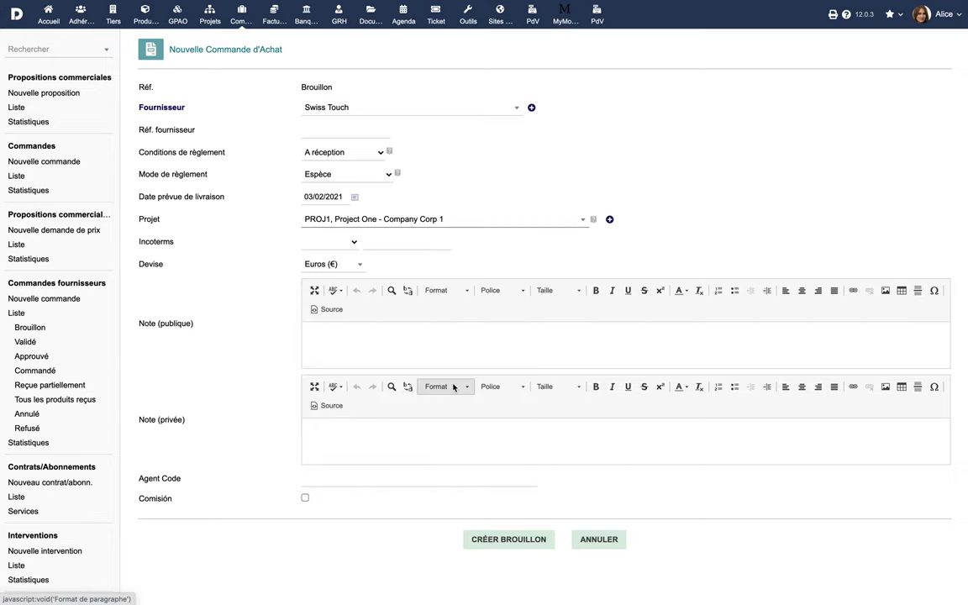
{"action": "left_click", "coordinate": [511, 539]}
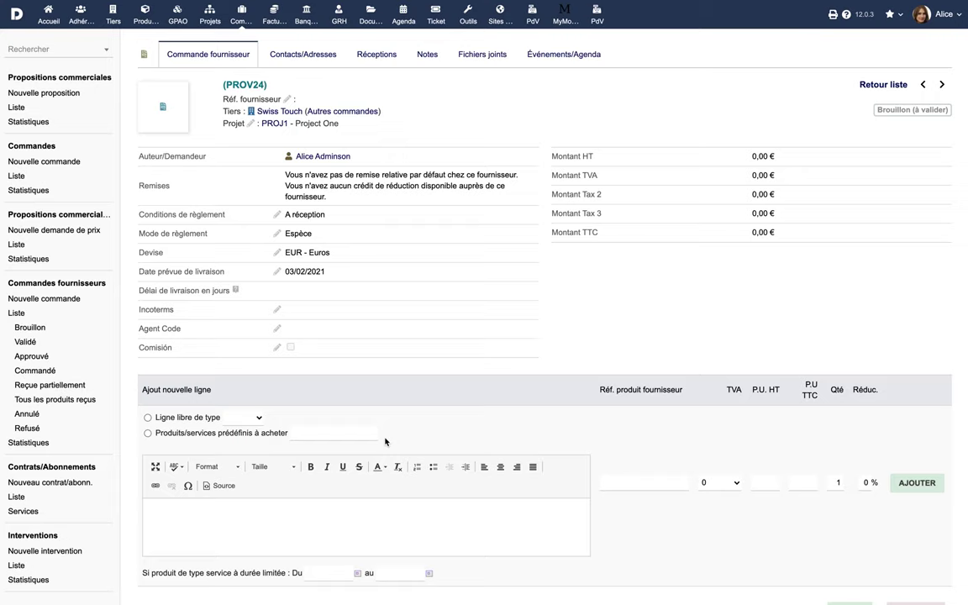
- Add a free product line 'Couteau' priced at 299,00 to the order
{"action": "left_click", "coordinate": [148, 418]}
{"action": "left_click", "coordinate": [244, 417]}
{"action": "left_click", "coordinate": [248, 428]}
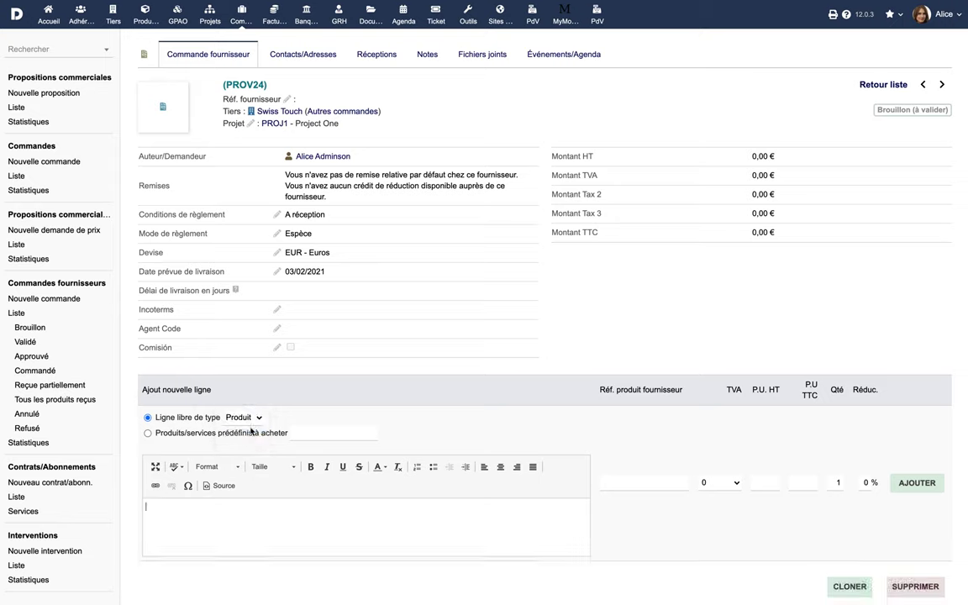
{"action": "type", "text": "Couteau"}
{"action": "left_click", "coordinate": [767, 483]}
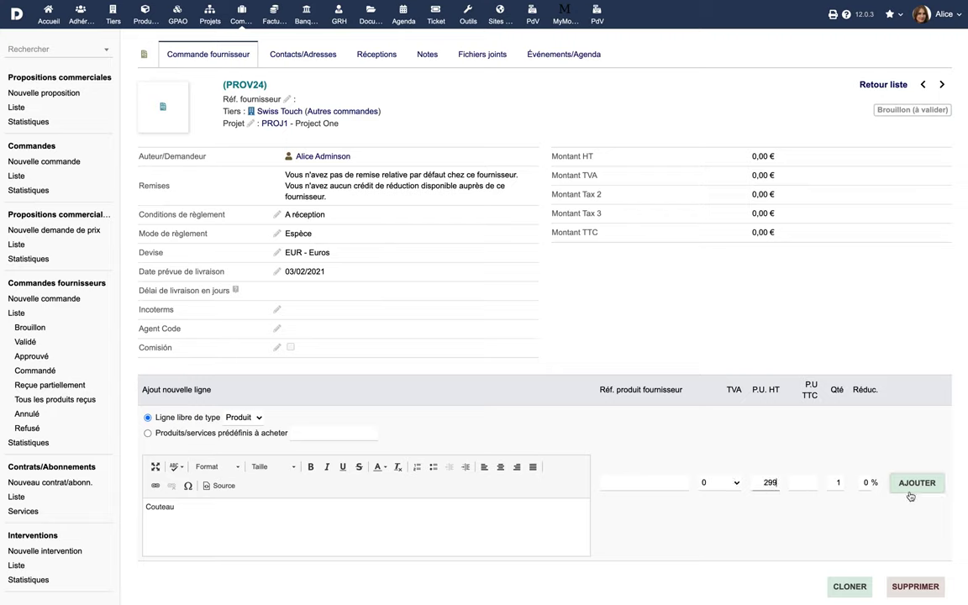
{"action": "left_click", "coordinate": [914, 484]}
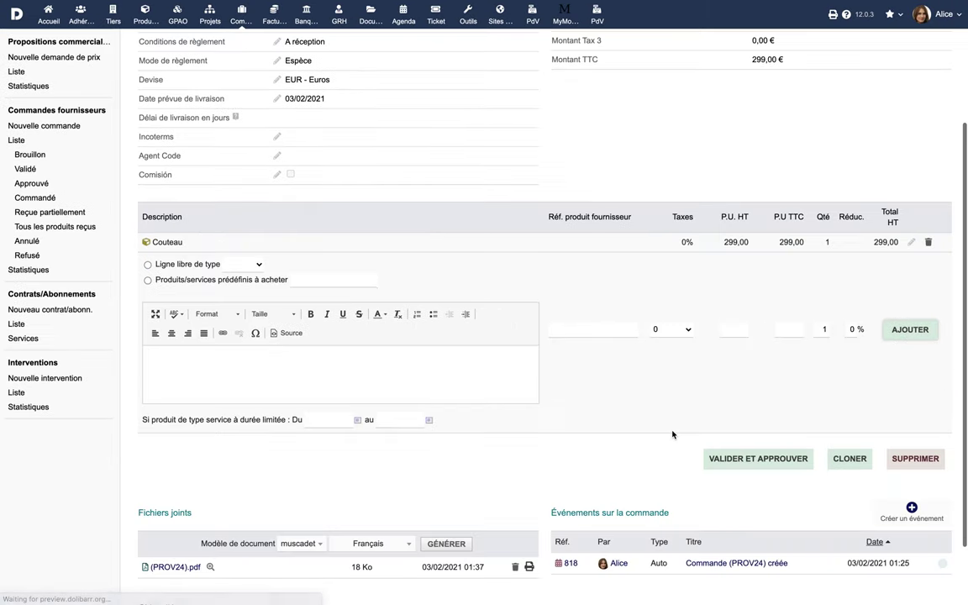
- Add a free product line 'Aiguiseur' priced at 77,00 to the order
{"action": "left_click", "coordinate": [148, 264]}
{"action": "left_click", "coordinate": [243, 264]}
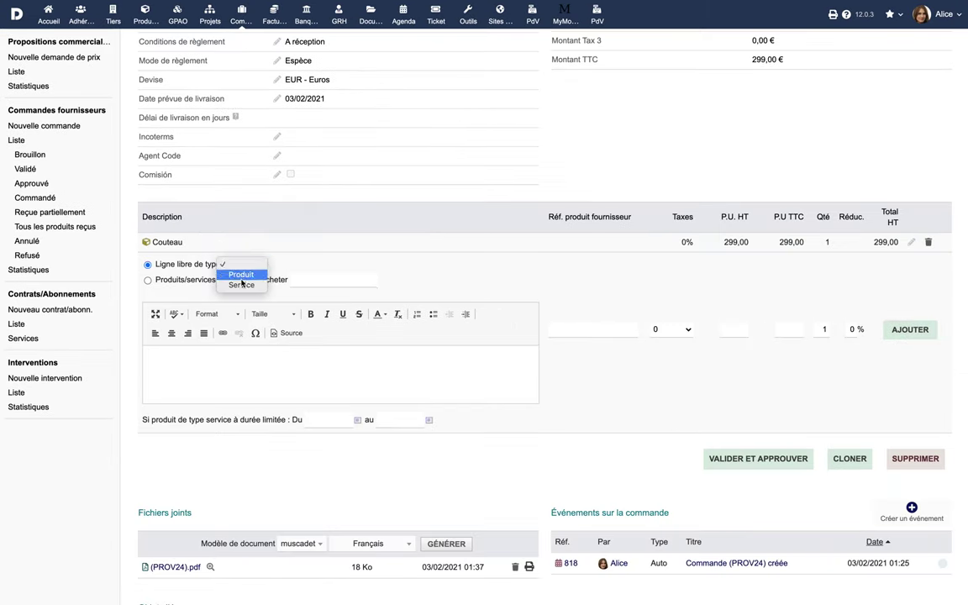
{"action": "left_click", "coordinate": [236, 275]}
{"action": "type", "text": "Aiguiseur77"}
{"action": "left_click", "coordinate": [909, 332]}
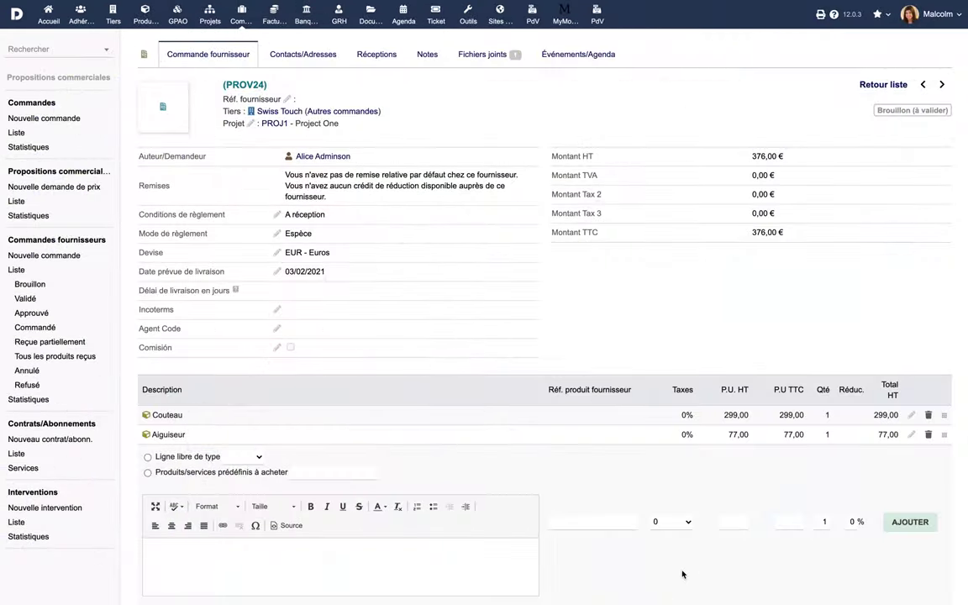
- Validate the draft order, numbering it CF2102-0010
{"action": "scroll", "coordinate": [682, 574], "scroll_direction": "down", "scroll_amount": 5}
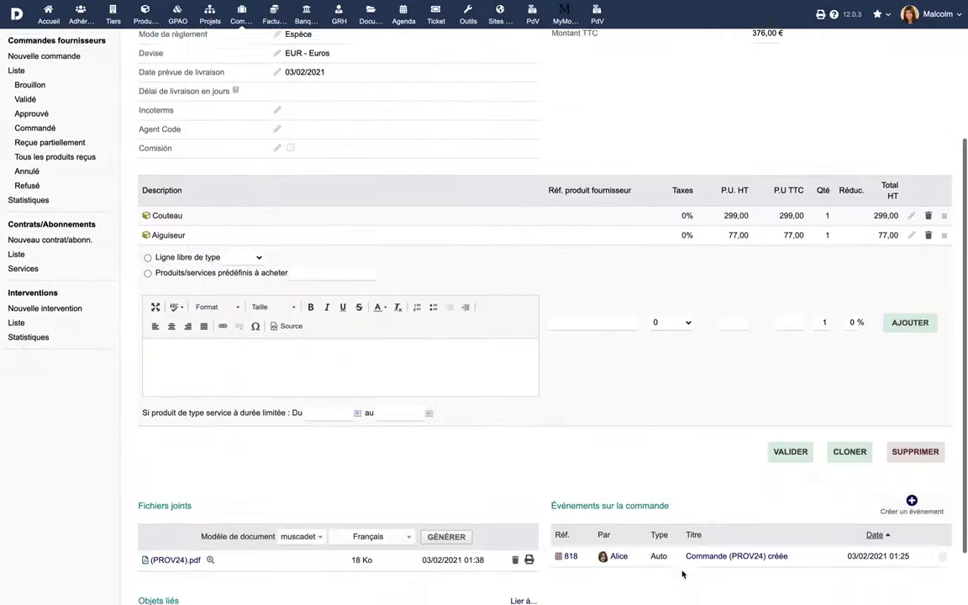
{"action": "left_click", "coordinate": [791, 404]}
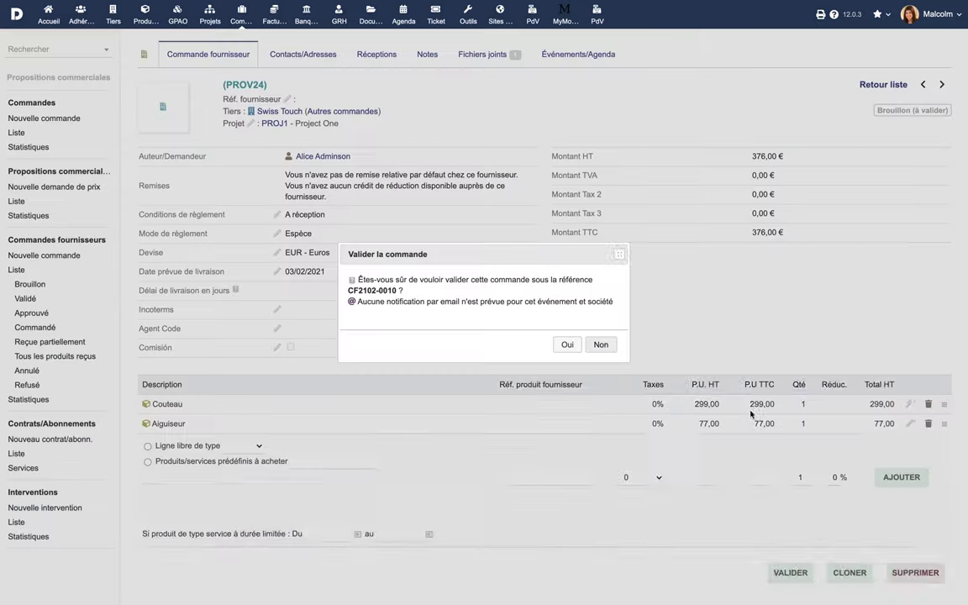
{"action": "left_click", "coordinate": [621, 374]}
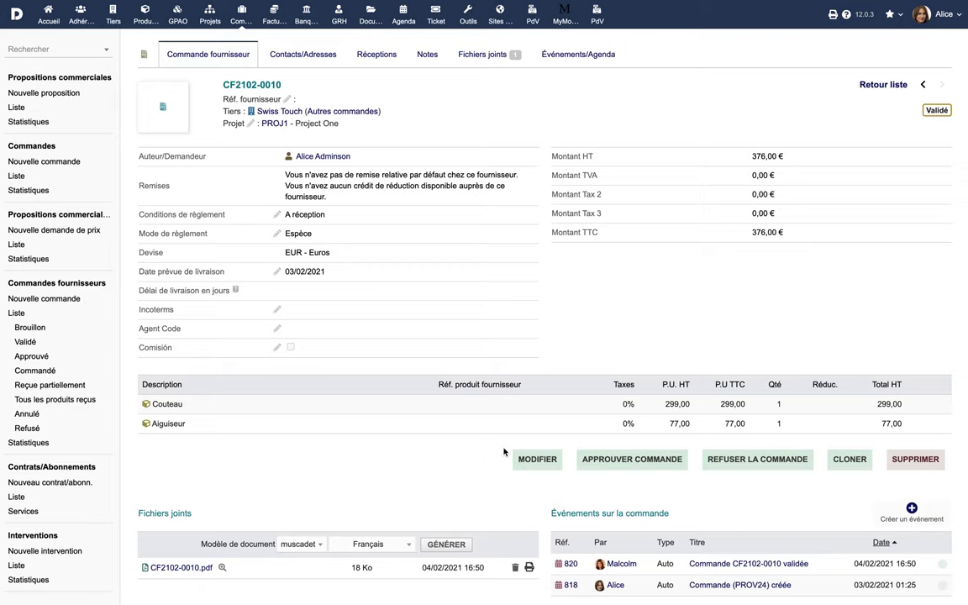
- Approve supplier order CF2102-0010
{"action": "left_click", "coordinate": [584, 464]}
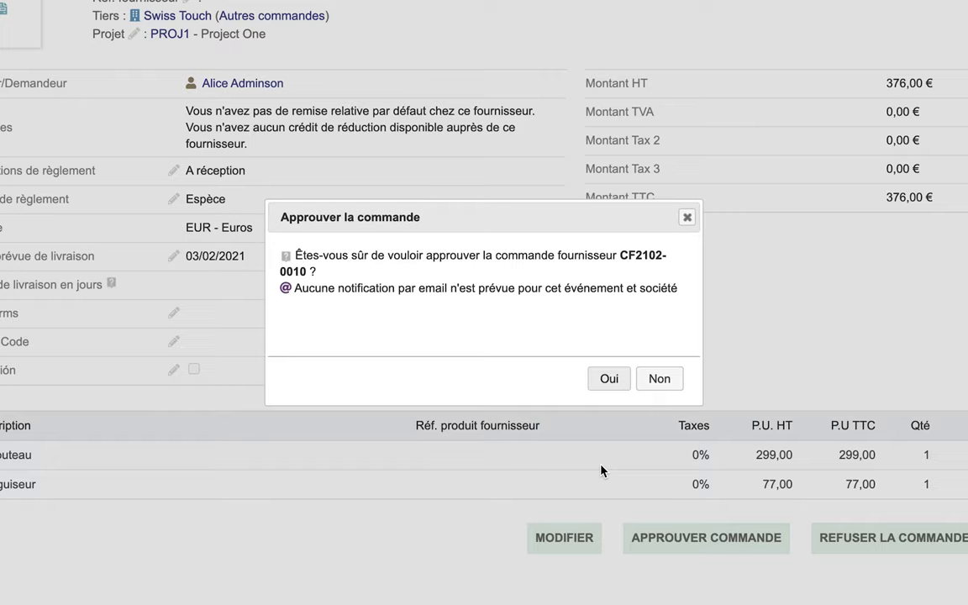
{"action": "left_click", "coordinate": [609, 378]}
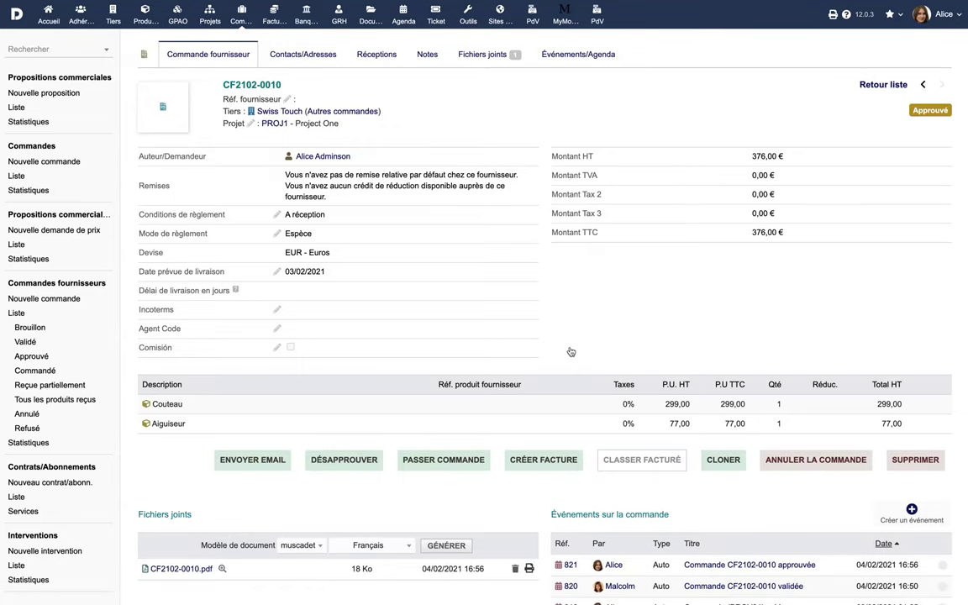
{"action": "scroll", "coordinate": [570, 352], "scroll_direction": "down", "scroll_amount": 2}
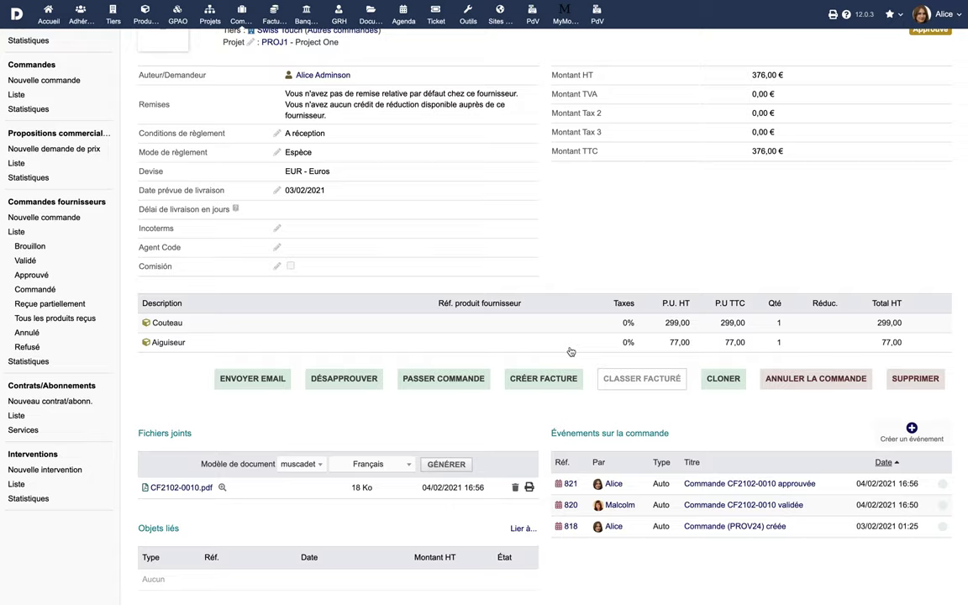
- Preview CF2102-0010.pdf and email it to the supplier contact's address
{"action": "left_click", "coordinate": [181, 488]}
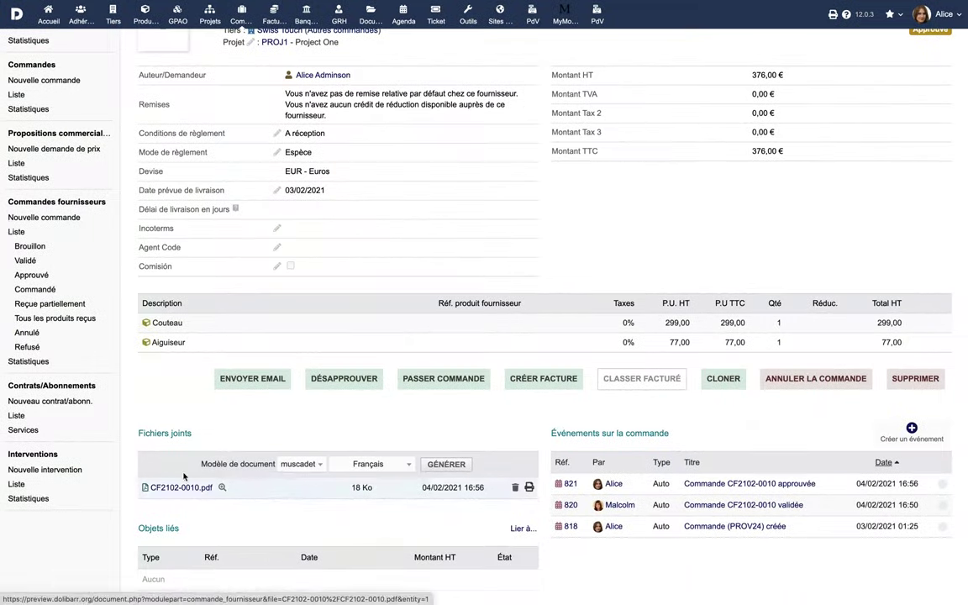
{"action": "left_click", "coordinate": [268, 380]}
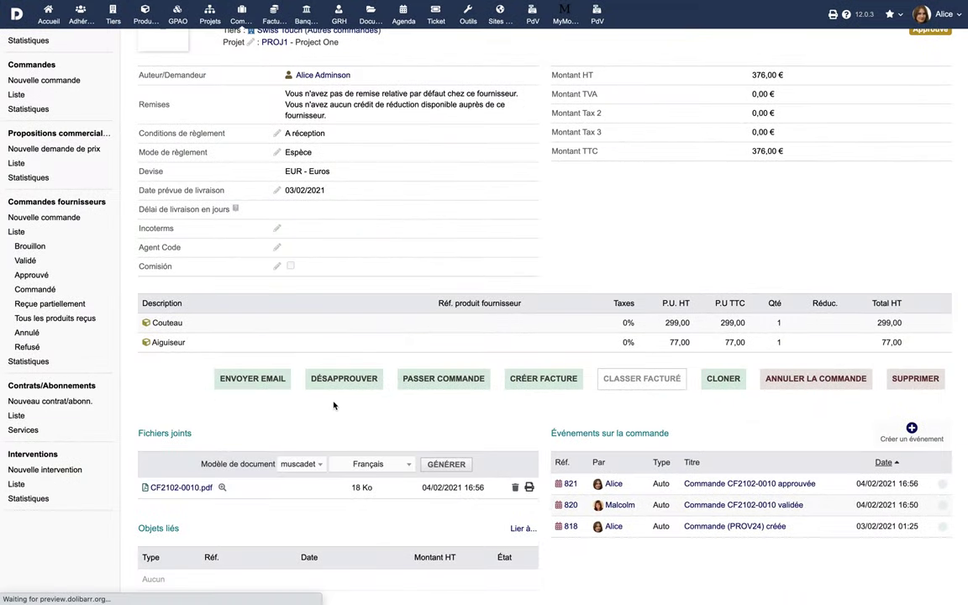
{"action": "left_click", "coordinate": [303, 295]}
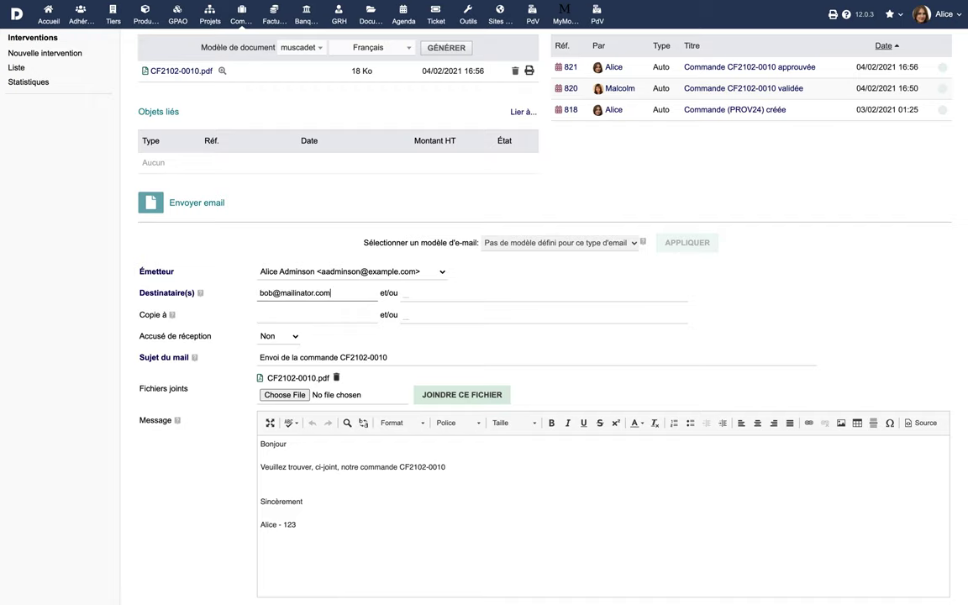
{"action": "scroll", "coordinate": [315, 420], "scroll_direction": "down", "scroll_amount": 3}
{"action": "left_click", "coordinate": [510, 561]}
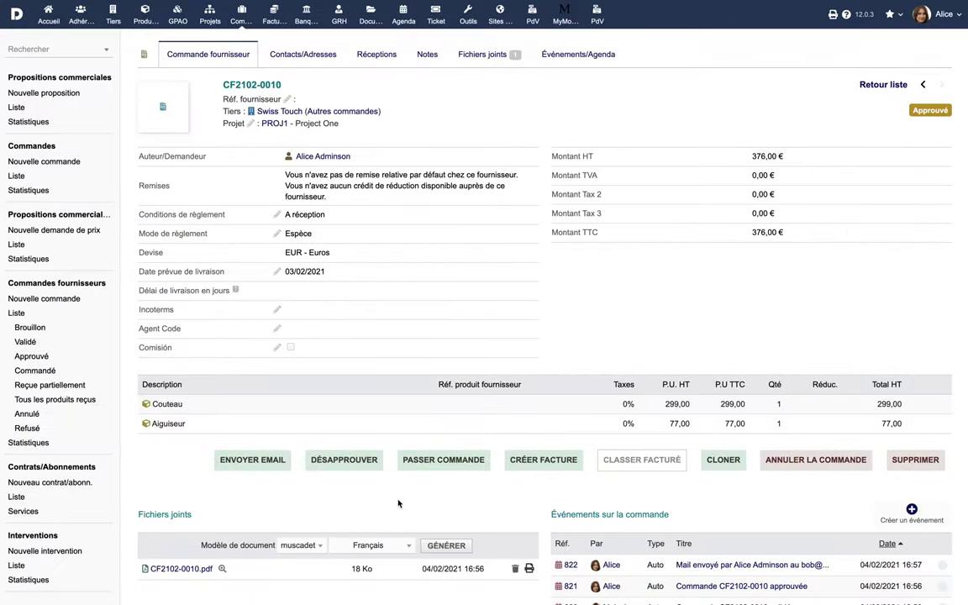
- Record order CF2102-0010 as placed by Email on 04/02/2021
{"action": "left_click", "coordinate": [446, 465]}
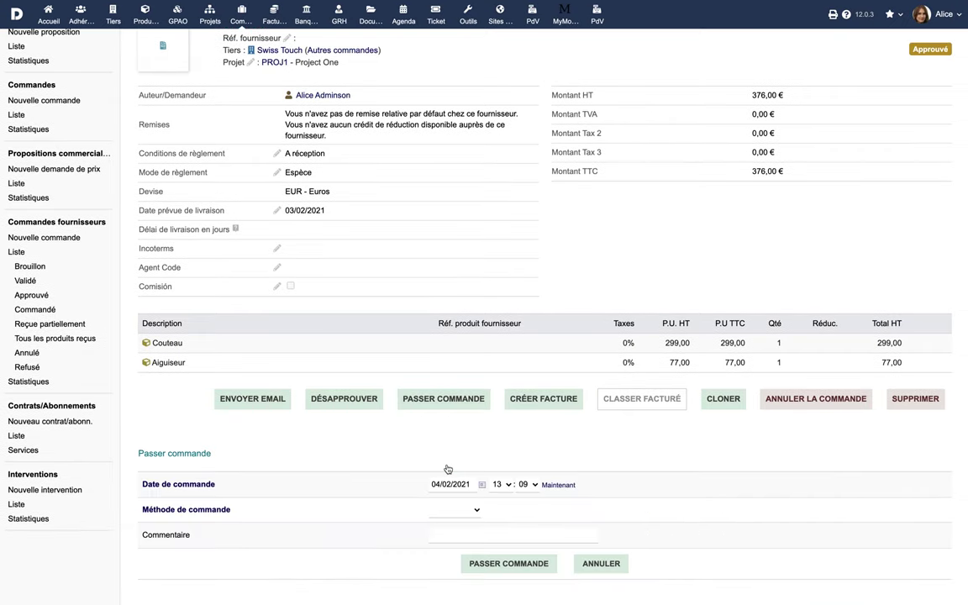
{"action": "left_click", "coordinate": [463, 508]}
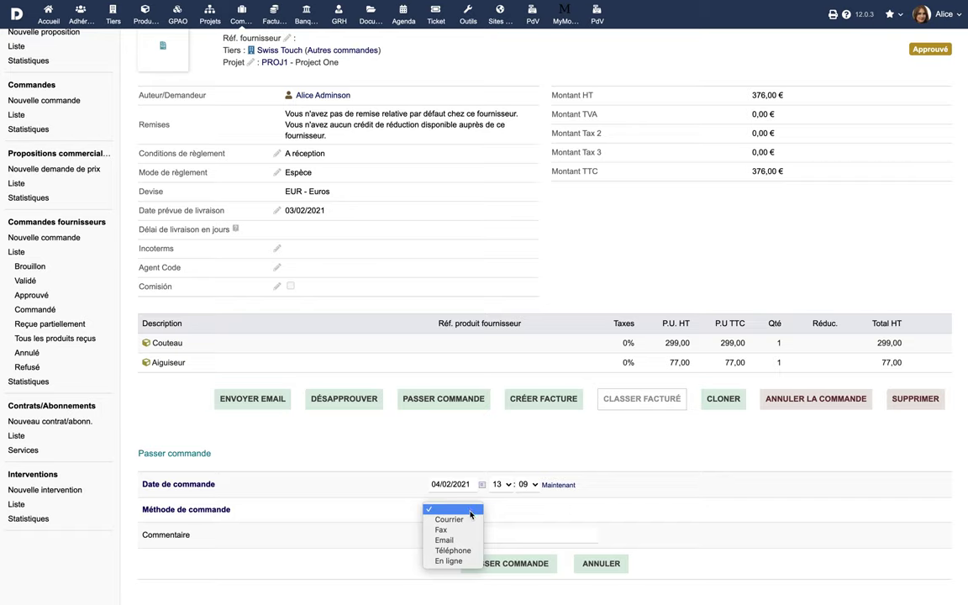
{"action": "left_click", "coordinate": [446, 540]}
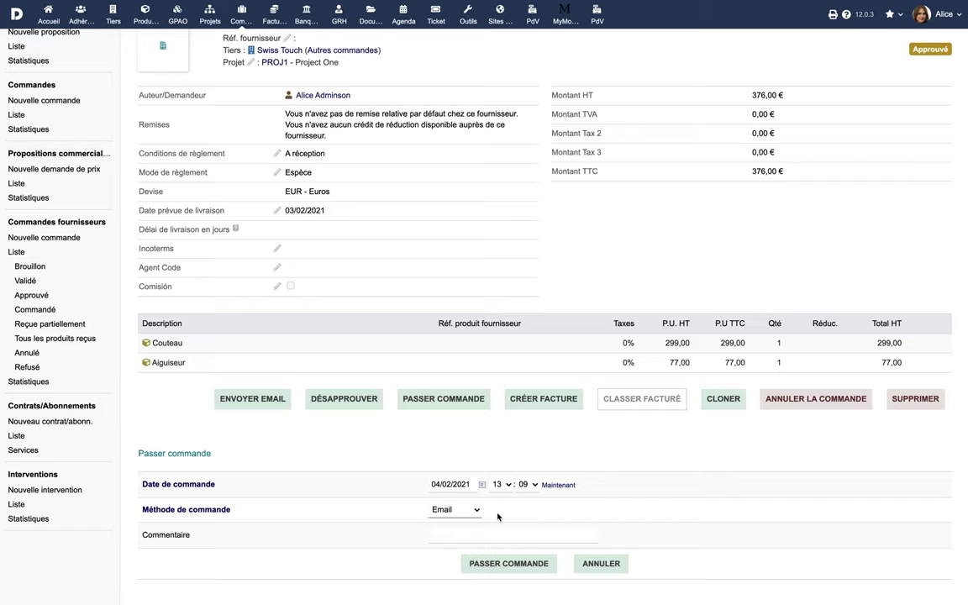
{"action": "left_click", "coordinate": [511, 563]}
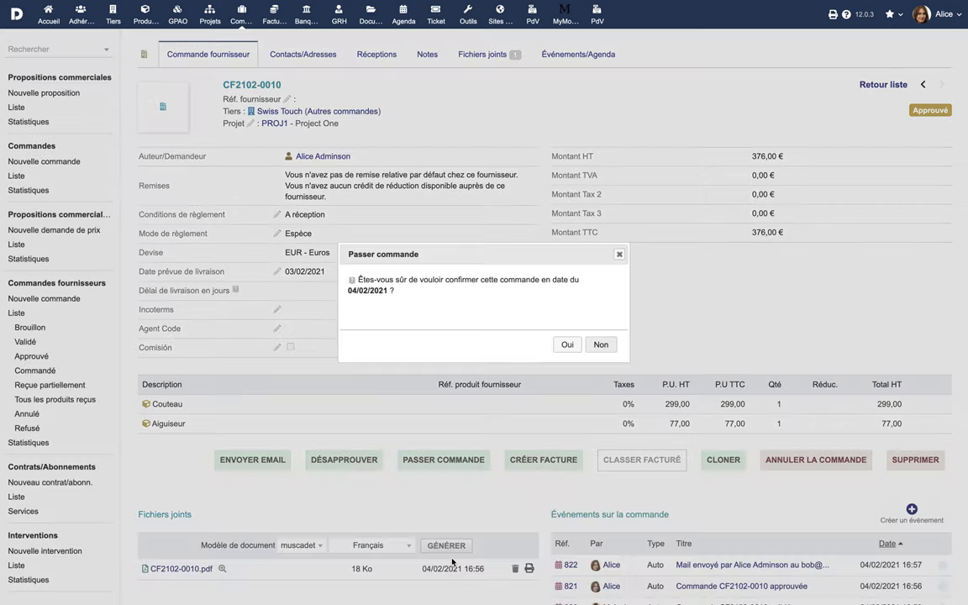
{"action": "left_click", "coordinate": [567, 345]}
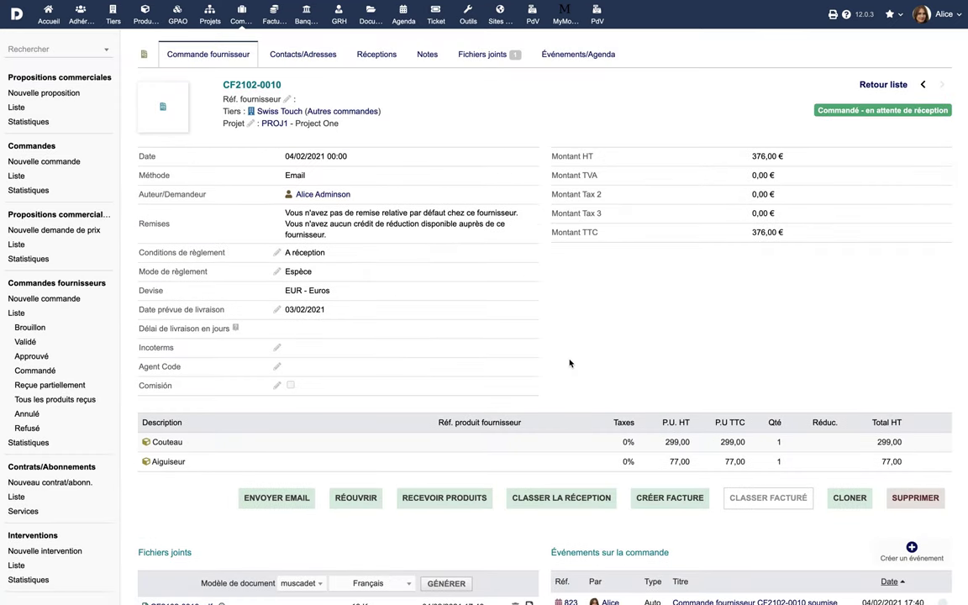
- Record a reception for order CF2102-0010 with delivery set to Partielle
{"action": "left_click", "coordinate": [563, 498]}
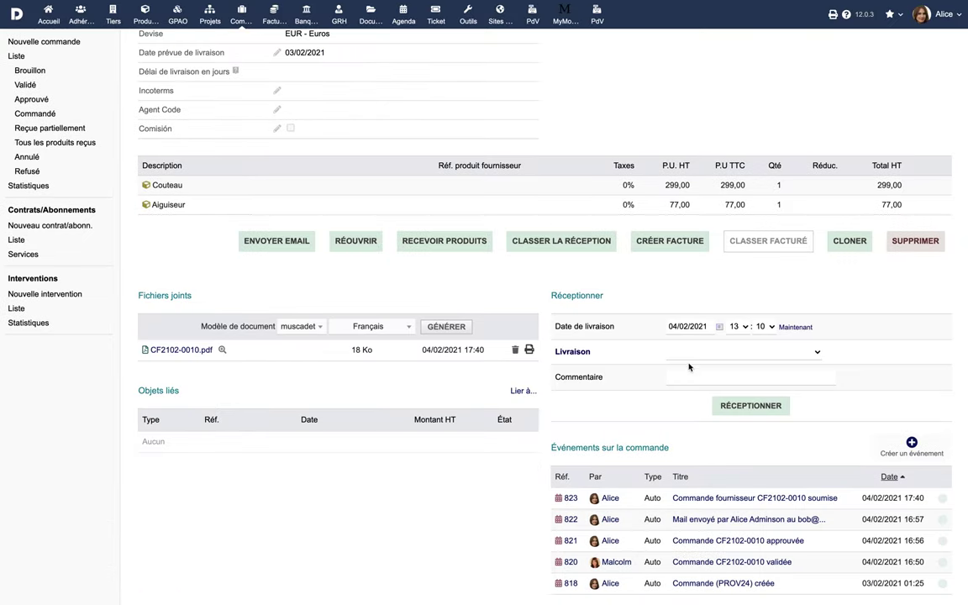
{"action": "left_click", "coordinate": [722, 356]}
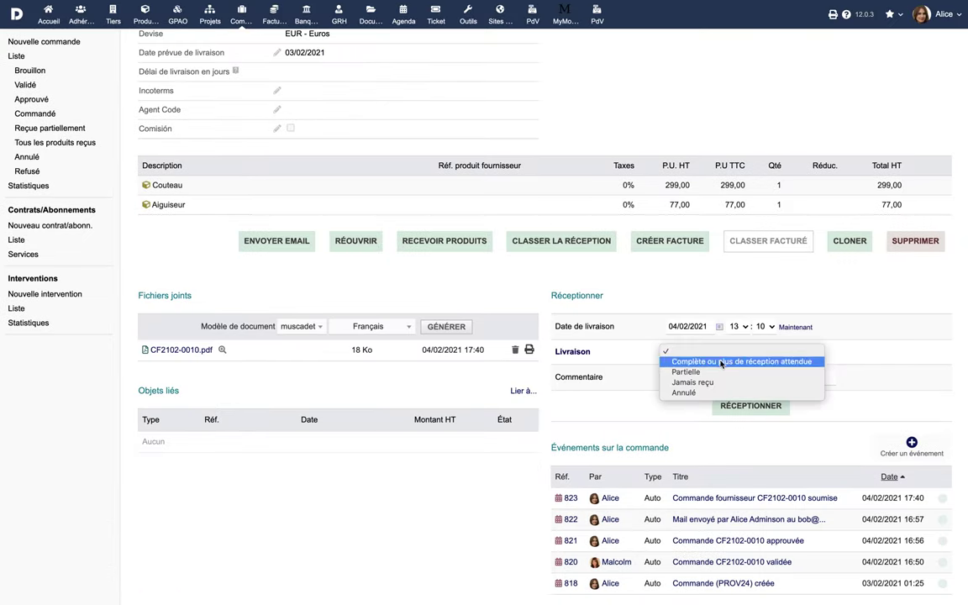
{"action": "left_click", "coordinate": [717, 371]}
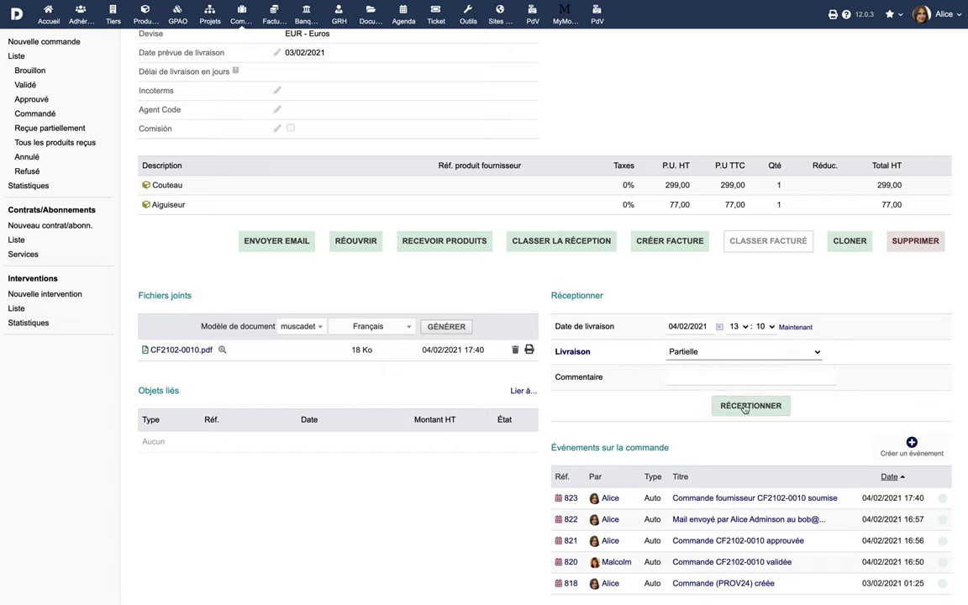
{"action": "left_click", "coordinate": [724, 406]}
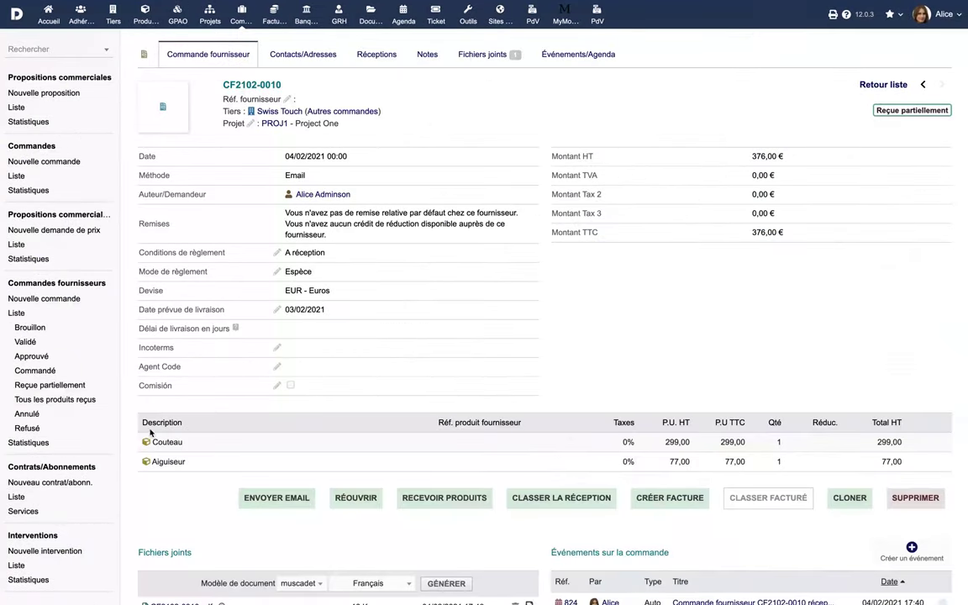
- Filter the supplier order list by each status from draft to cancelled, then view CF2102-0010's contacts
{"action": "left_click", "coordinate": [20, 315]}
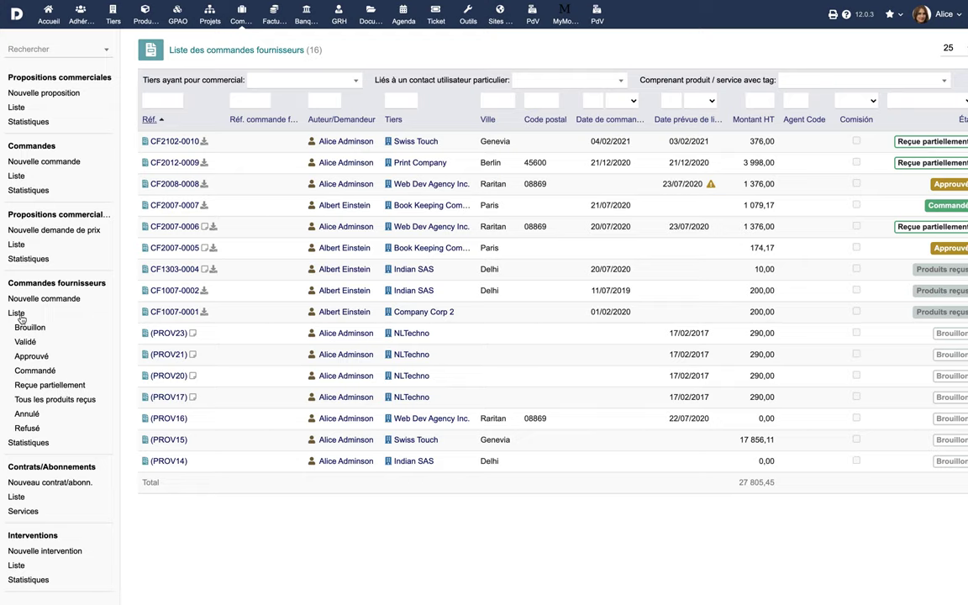
{"action": "left_click", "coordinate": [29, 327]}
{"action": "left_click", "coordinate": [25, 342]}
{"action": "left_click", "coordinate": [31, 356]}
{"action": "left_click", "coordinate": [32, 371]}
{"action": "left_click", "coordinate": [31, 384]}
{"action": "left_click", "coordinate": [32, 400]}
{"action": "left_click", "coordinate": [27, 414]}
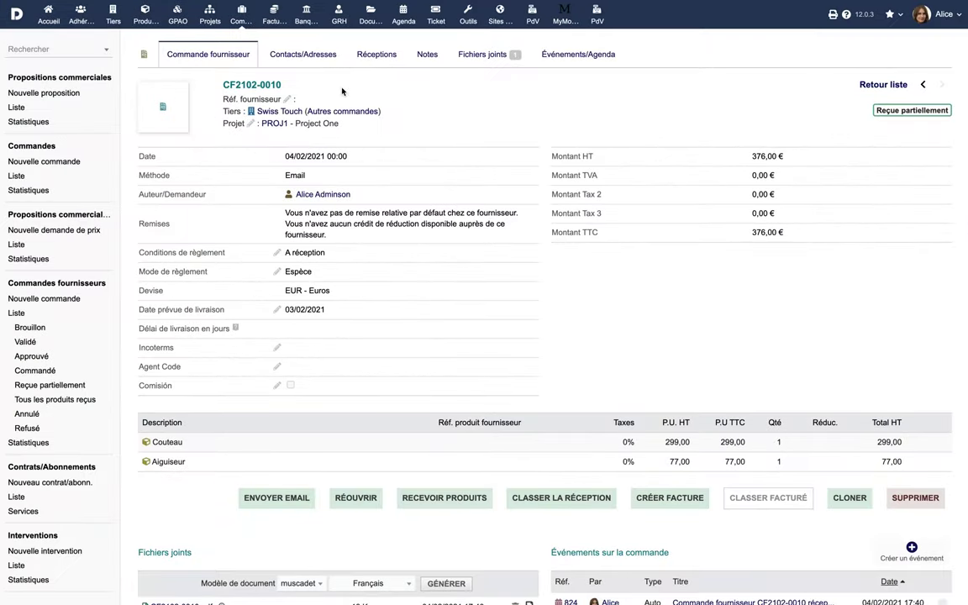
{"action": "left_click", "coordinate": [315, 57]}
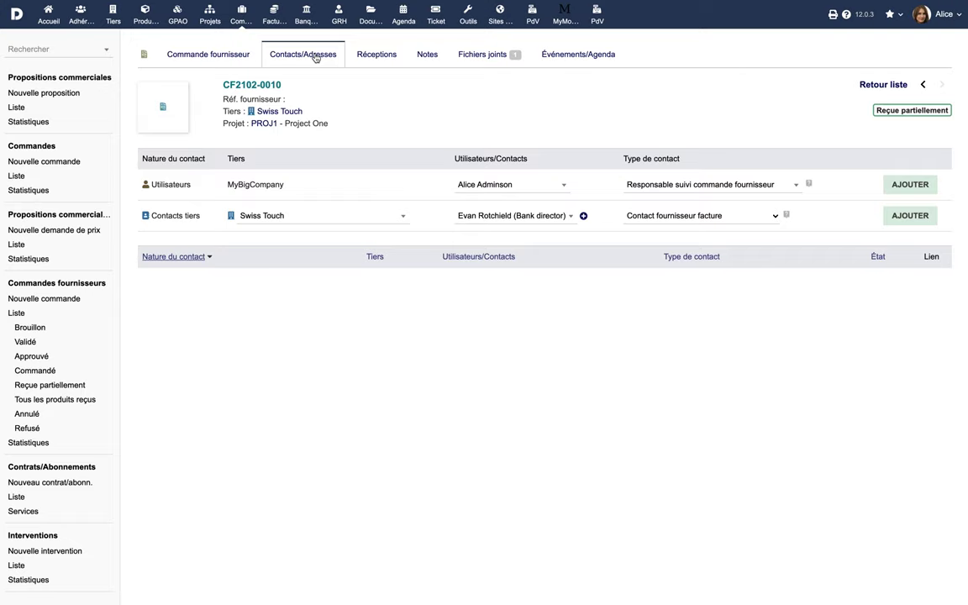
- Link the supplier's contact as invoice contact and review the order's receptions
{"action": "left_click", "coordinate": [900, 216]}
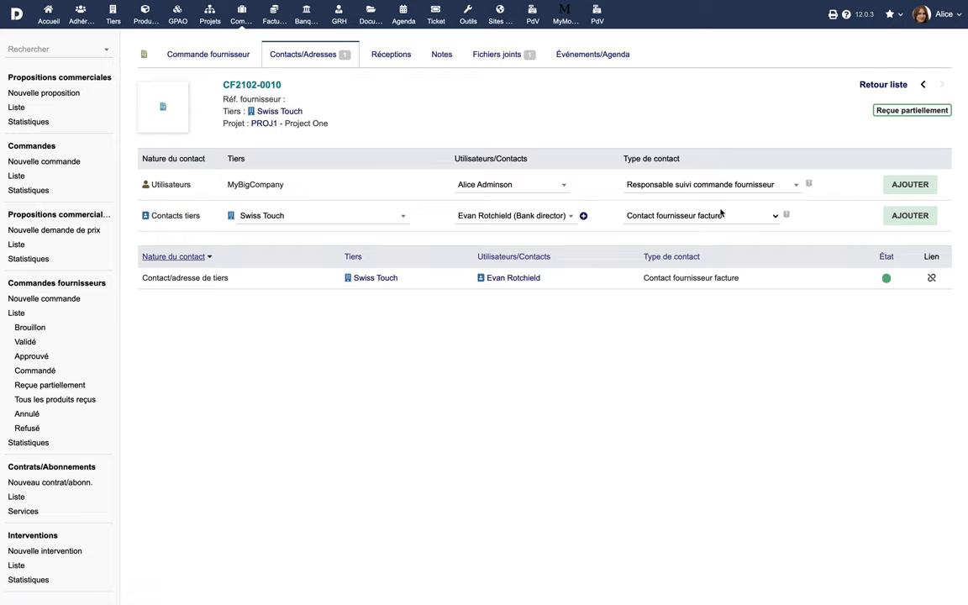
{"action": "left_click", "coordinate": [384, 56]}
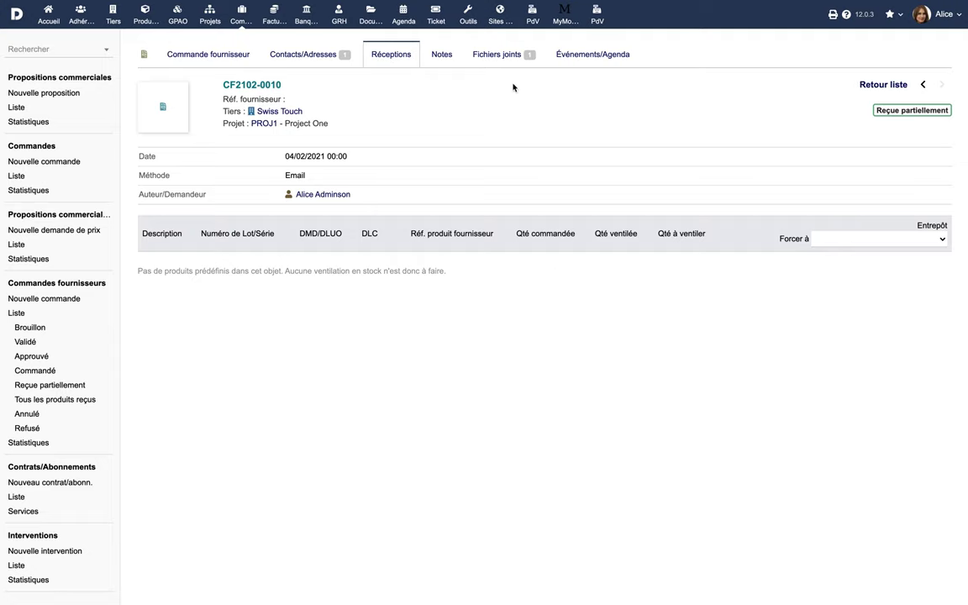
- Attach Contract Revised.pdf to supplier order CF2102-0010
{"action": "left_click", "coordinate": [496, 57]}
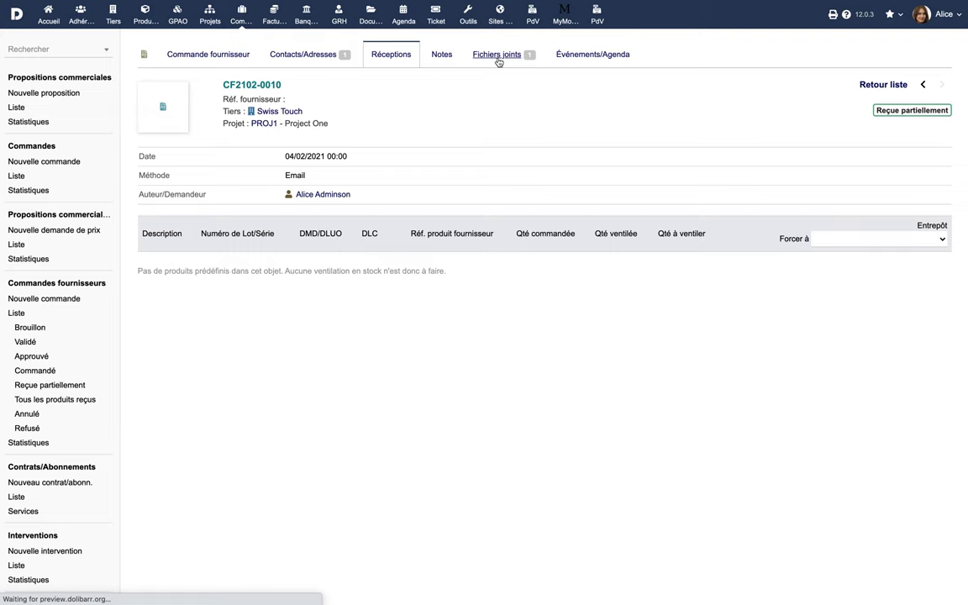
{"action": "left_click", "coordinate": [152, 249]}
{"action": "left_click", "coordinate": [202, 55]}
{"action": "key", "text": "Return"}
{"action": "left_click", "coordinate": [404, 248]}
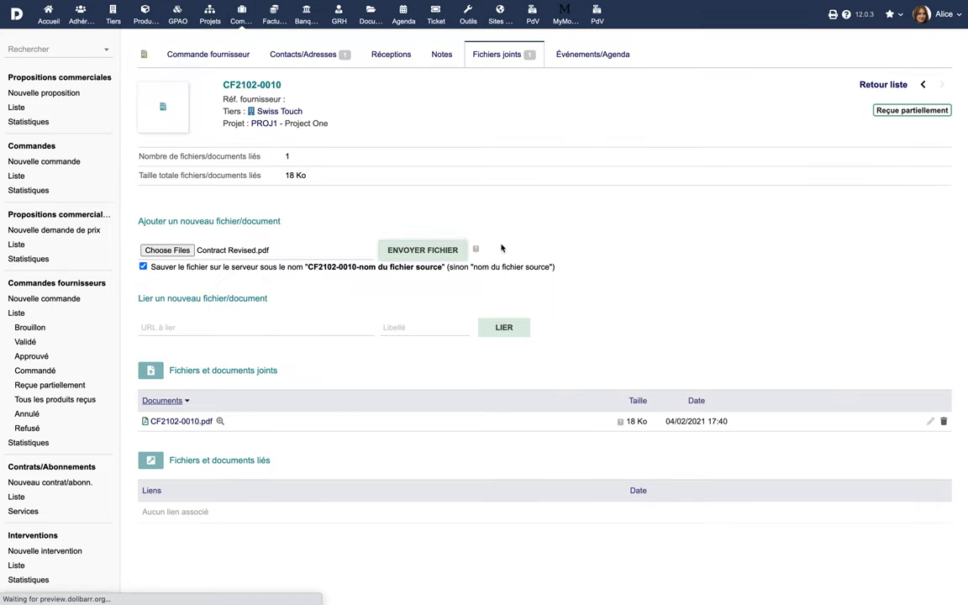
- Review the order's event history, then return to its main card
{"action": "left_click", "coordinate": [588, 56]}
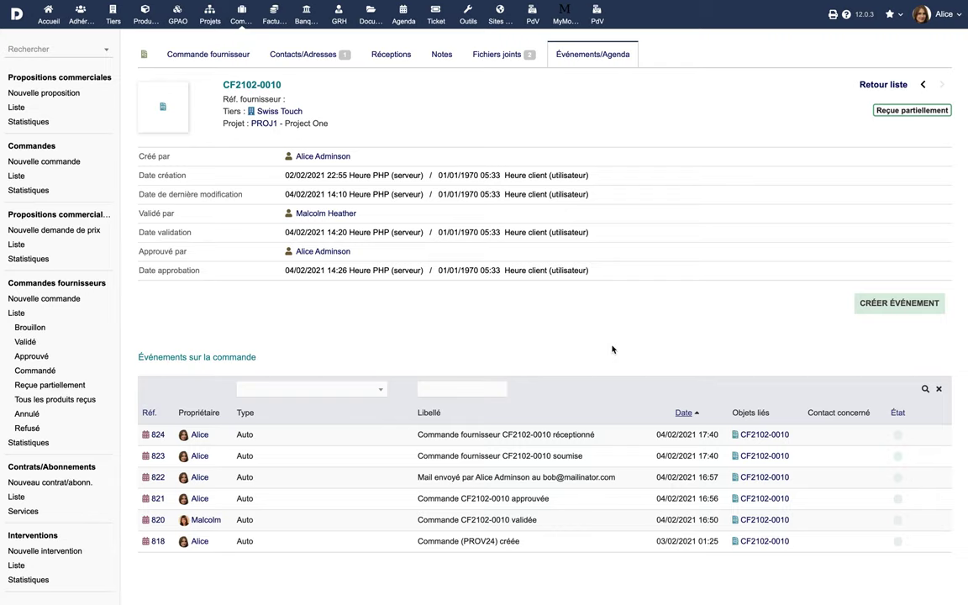
{"action": "left_click", "coordinate": [198, 52]}
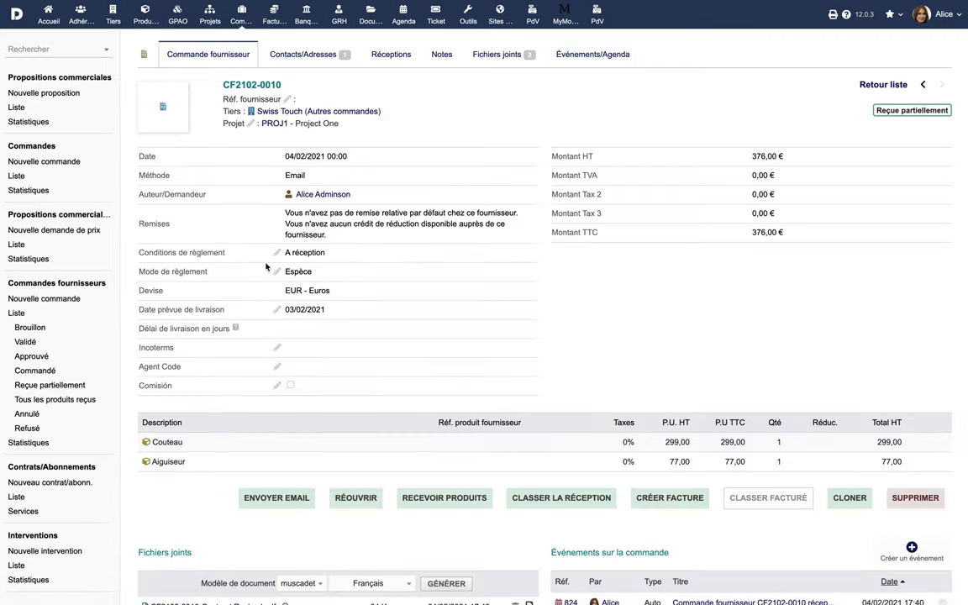
{"action": "left_click", "coordinate": [850, 498]}
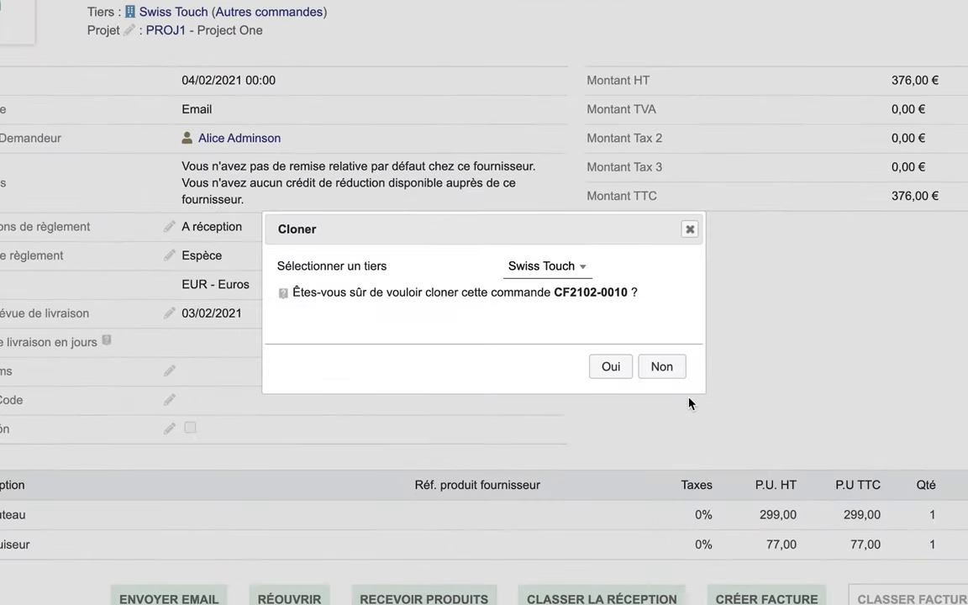
{"action": "left_click", "coordinate": [661, 367]}
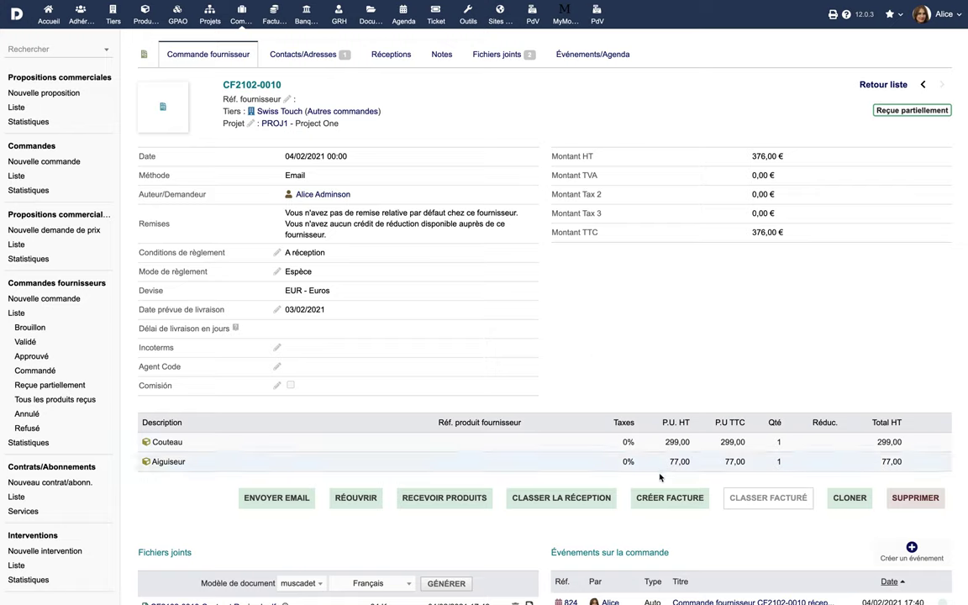
{"action": "left_click", "coordinate": [668, 499]}
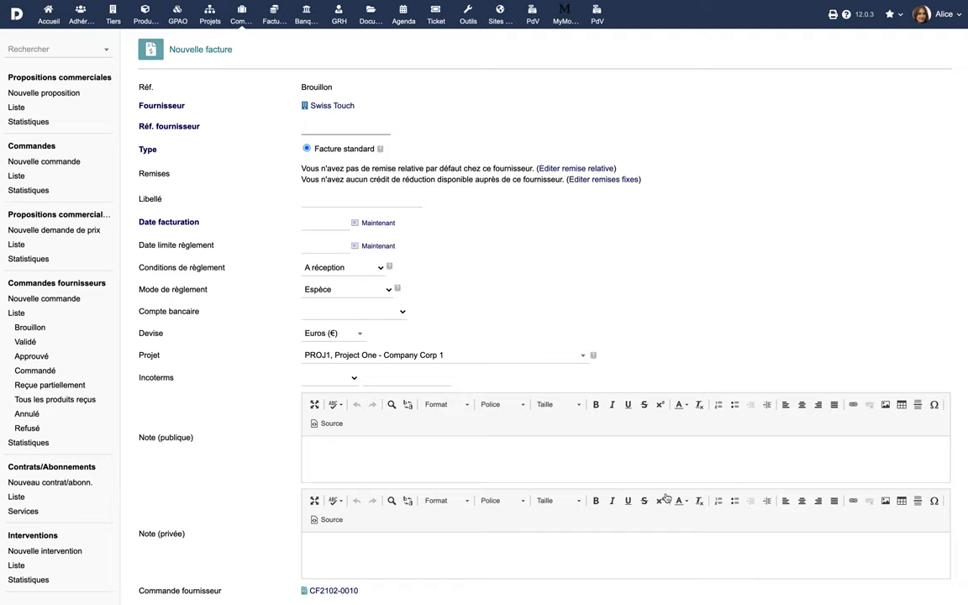
- Create a draft supplier invoice with supplier ref '#1', invoice and due dates today
{"action": "type", "text": "#1"}
{"action": "left_click", "coordinate": [377, 223]}
{"action": "left_click", "coordinate": [378, 245]}
{"action": "scroll", "coordinate": [451, 288], "scroll_direction": "down", "scroll_amount": 3}
{"action": "scroll", "coordinate": [451, 288], "scroll_direction": "down", "scroll_amount": 4}
{"action": "left_click", "coordinate": [500, 503]}
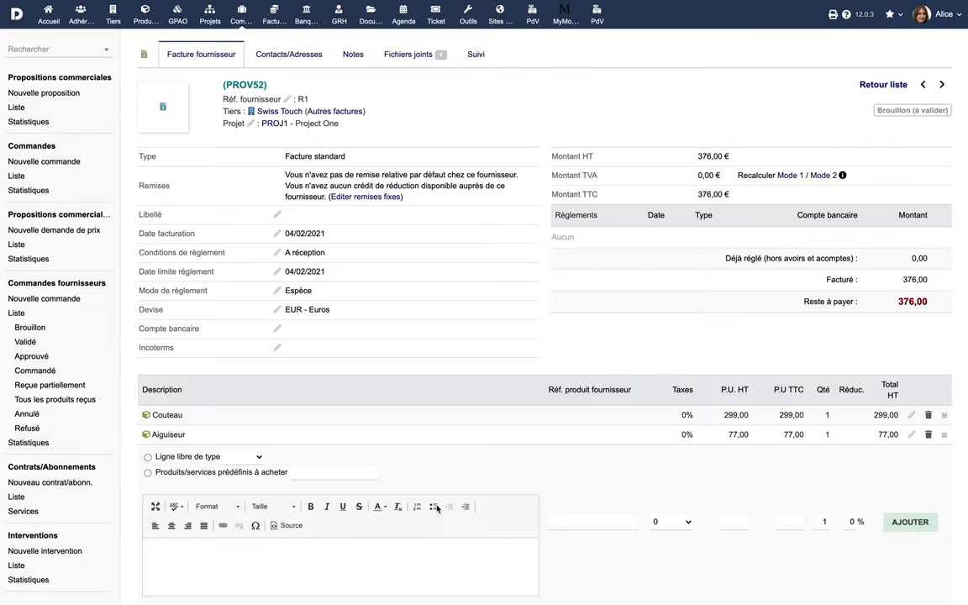
- Validate the invoice as SI2102-0021 and go back to linked order CF2102-0010
{"action": "scroll", "coordinate": [437, 507], "scroll_direction": "down", "scroll_amount": 5}
{"action": "left_click", "coordinate": [791, 458]}
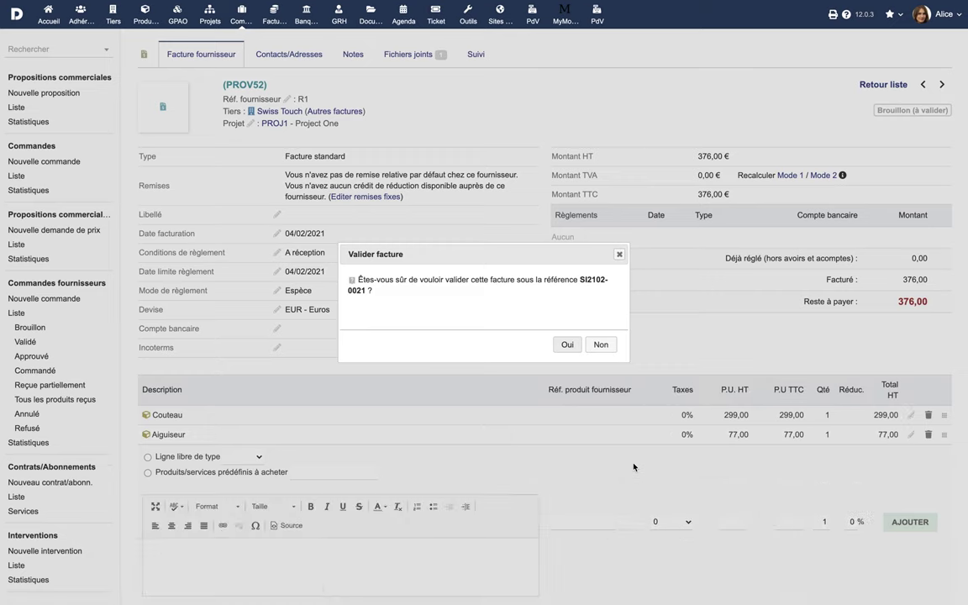
{"action": "left_click", "coordinate": [567, 345]}
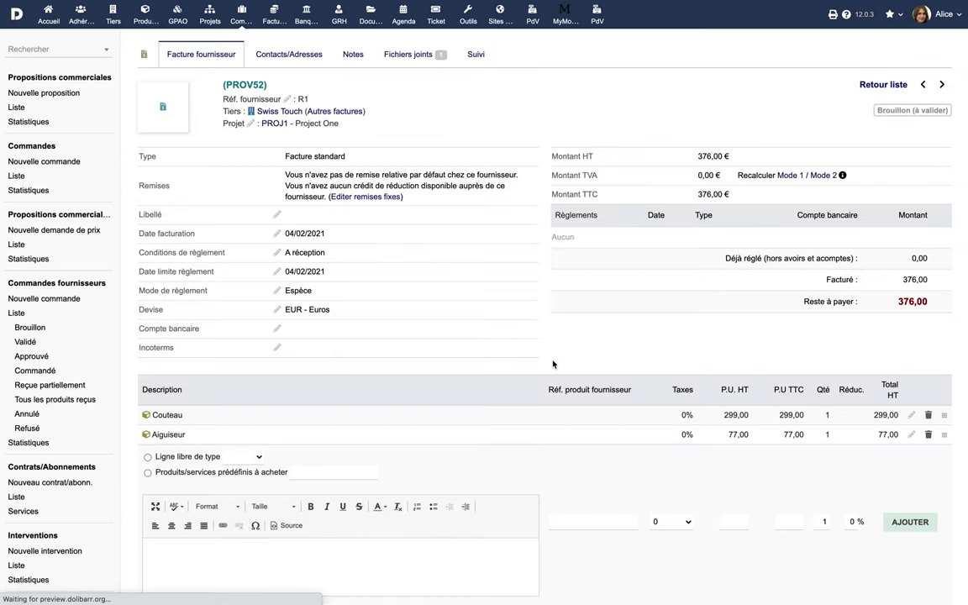
{"action": "scroll", "coordinate": [552, 393], "scroll_direction": "down", "scroll_amount": 2}
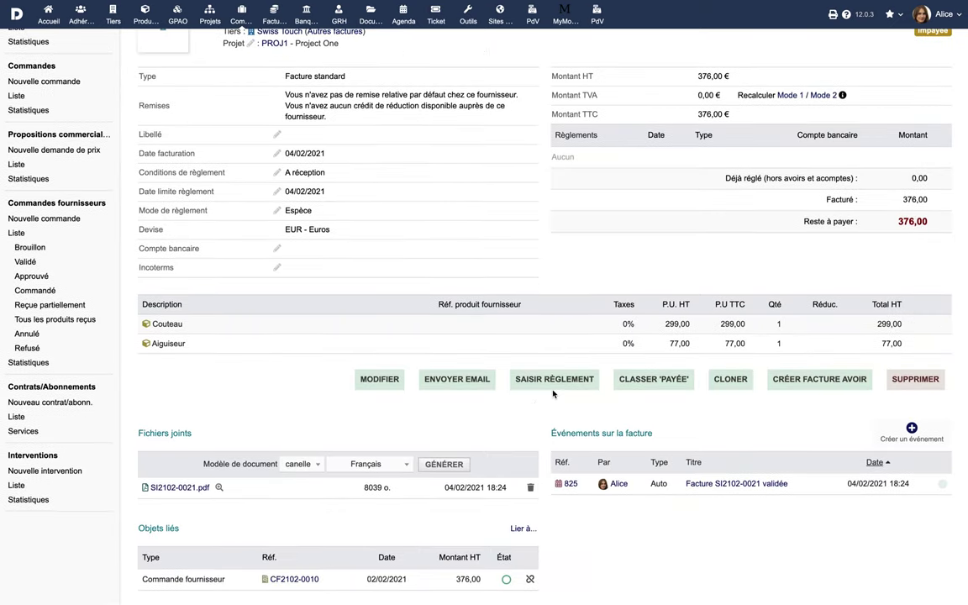
{"action": "left_click", "coordinate": [287, 579]}
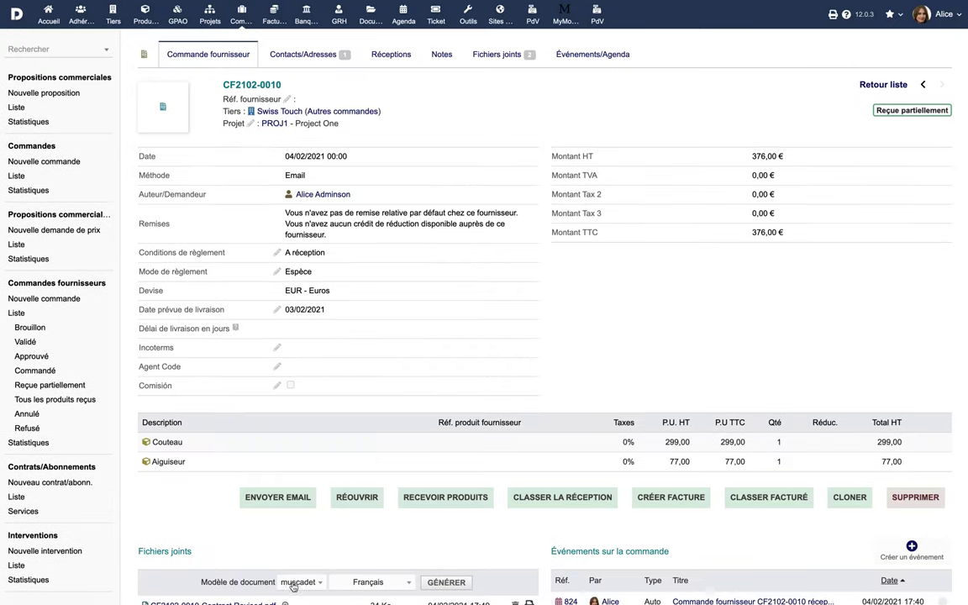
- Classify order CF2102-0010 as billed and bring up the supplier order statistics
{"action": "left_click", "coordinate": [775, 497]}
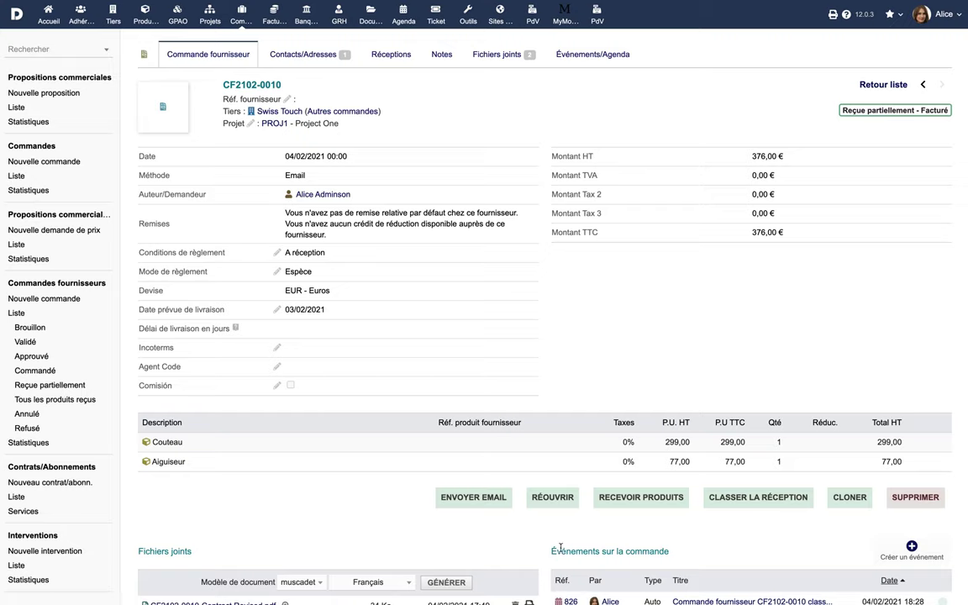
{"action": "left_click", "coordinate": [40, 444]}
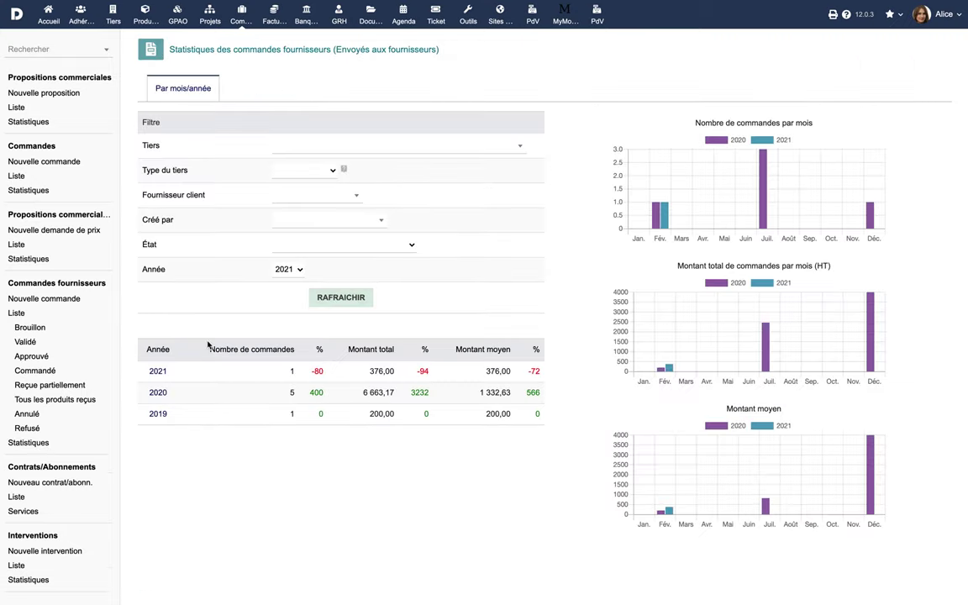
- Refresh the supplier order statistics for year 2020, then go to the home dashboard
{"action": "left_click", "coordinate": [297, 272]}
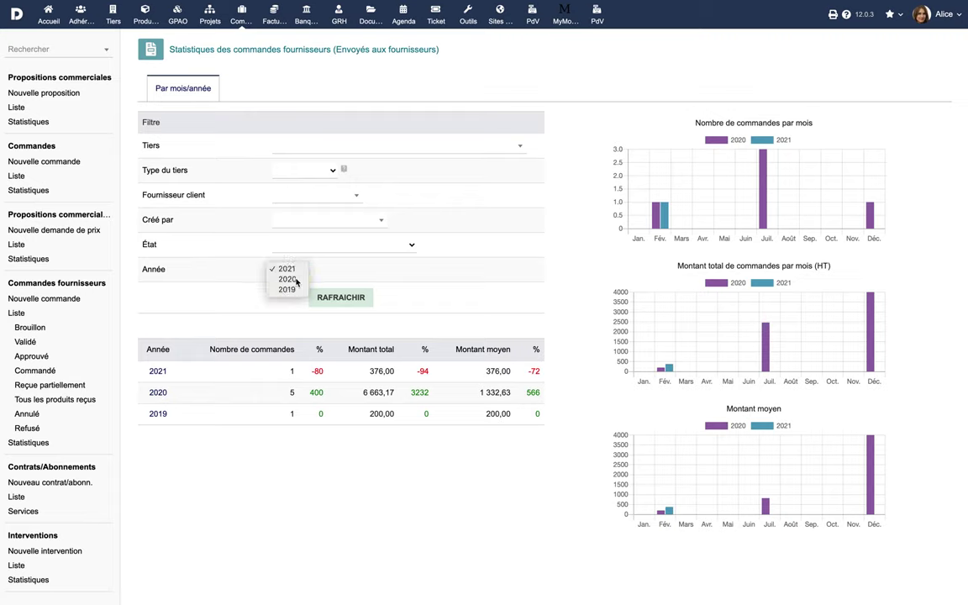
{"action": "left_click", "coordinate": [288, 281]}
{"action": "left_click", "coordinate": [339, 297]}
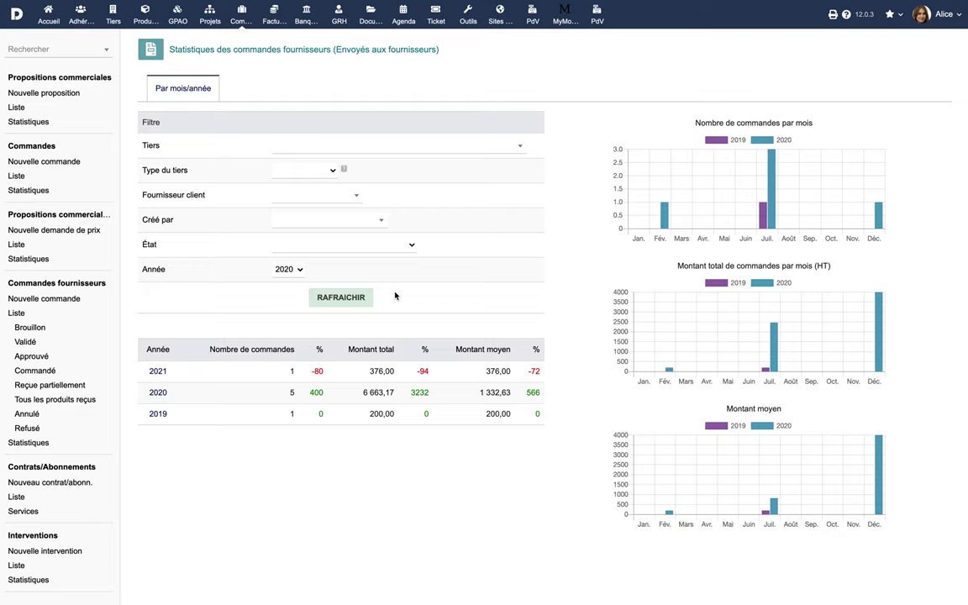
{"action": "left_click", "coordinate": [53, 23]}
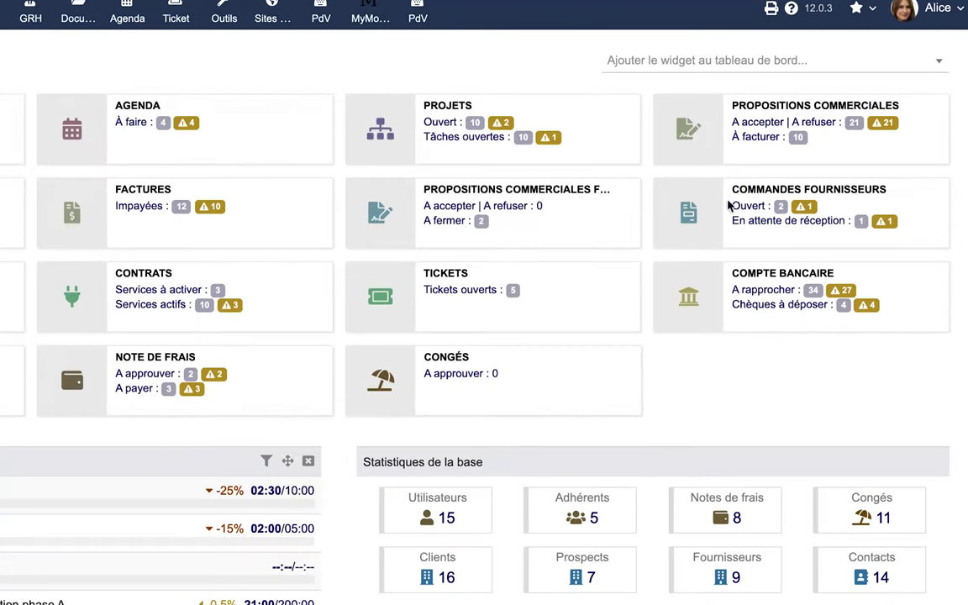
- Check the supplier order widget's late badges: 2 open, 1 awaiting reception, 1 late
{"action": "mouse_move", "coordinate": [812, 208]}
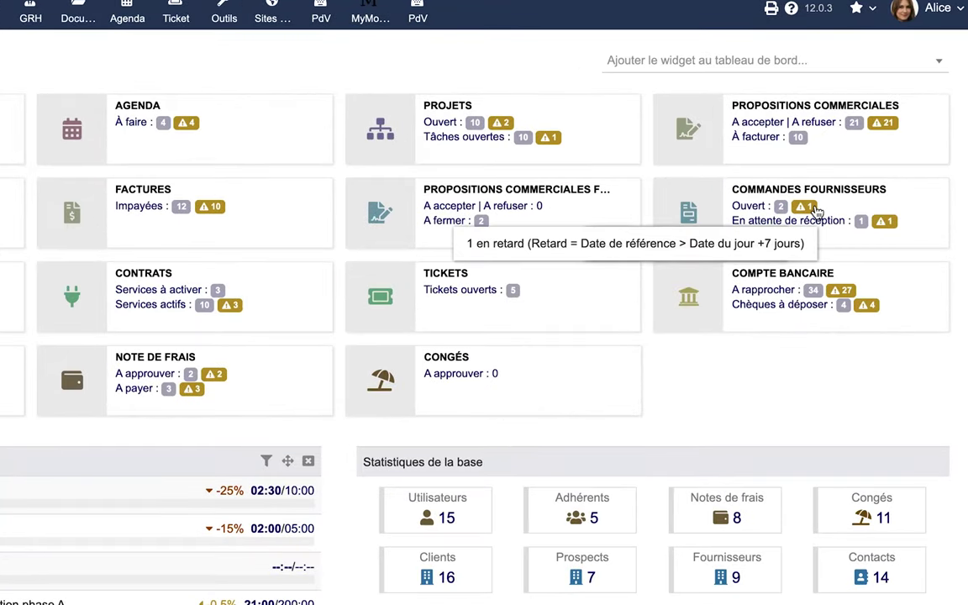
{"action": "mouse_move", "coordinate": [886, 226]}
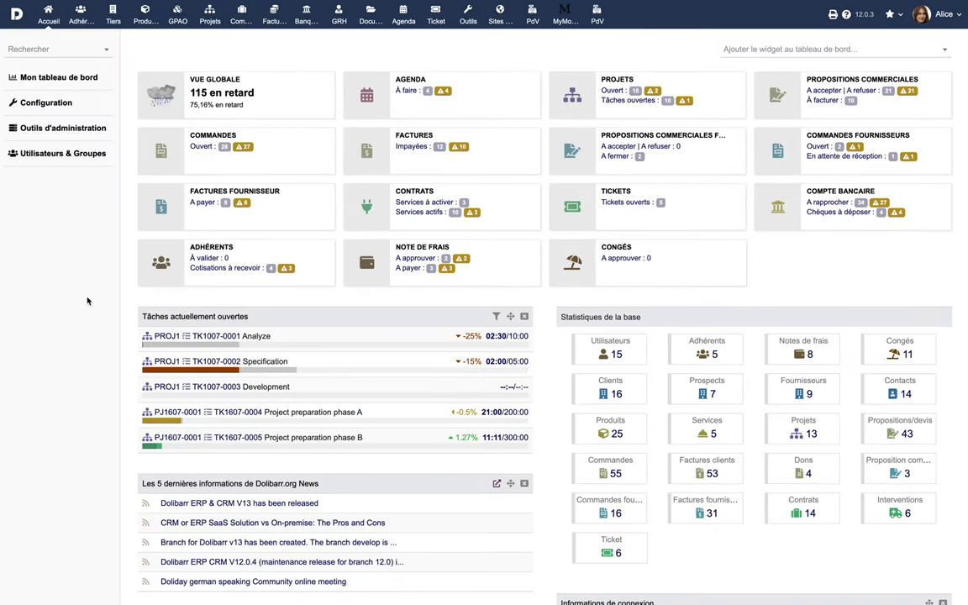
{"action": "left_click", "coordinate": [61, 110]}
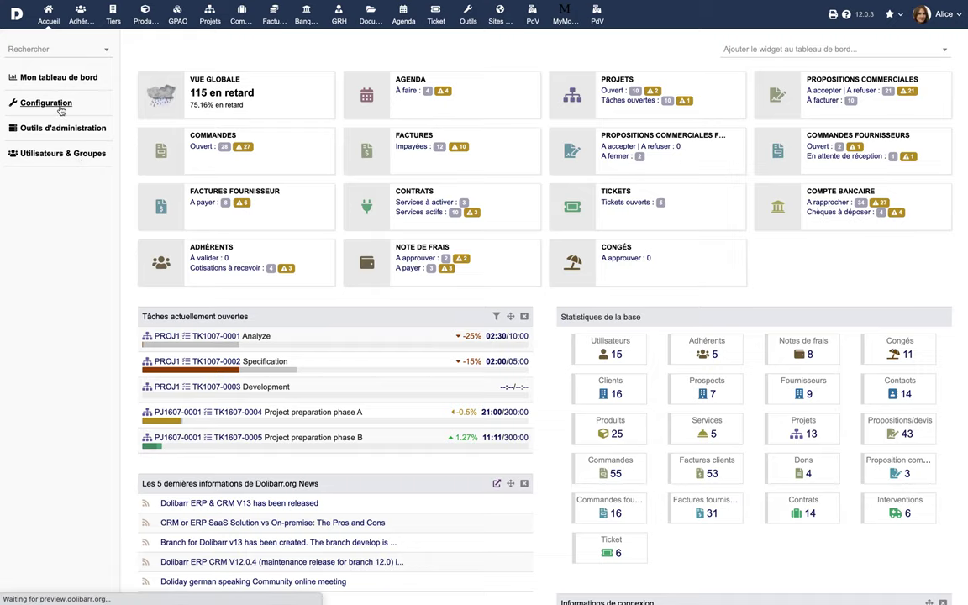
- Open the Fournisseurs module setup and look over its supplier invoice and payment settings
{"action": "left_click", "coordinate": [209, 173]}
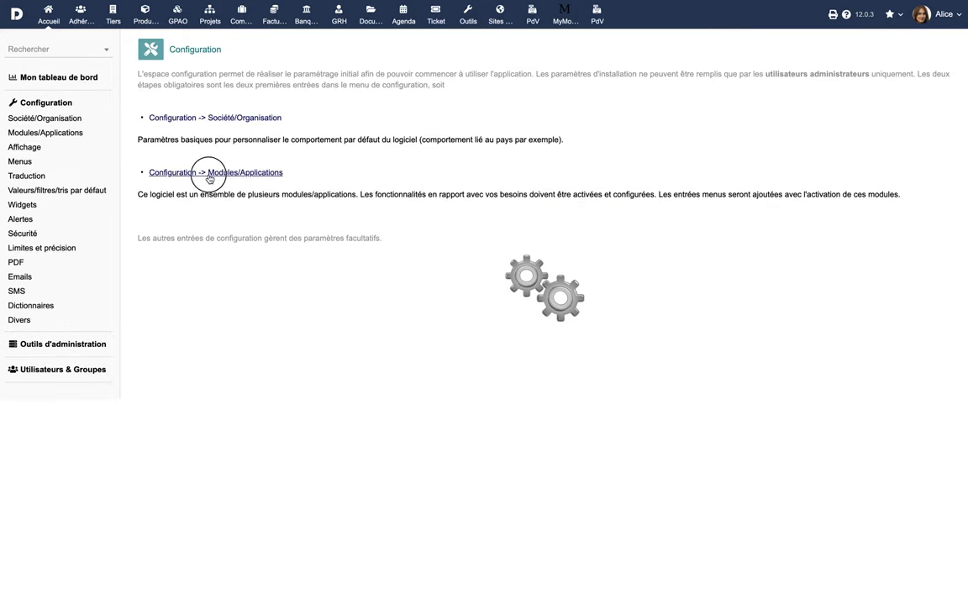
{"action": "scroll", "coordinate": [303, 287], "scroll_direction": "down", "scroll_amount": 3}
{"action": "left_click", "coordinate": [283, 376]}
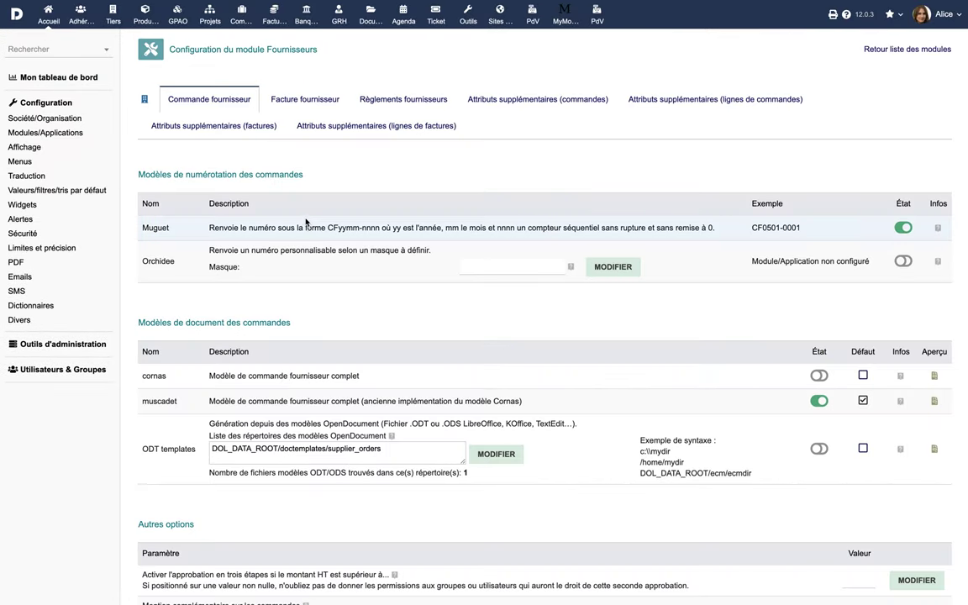
{"action": "left_click", "coordinate": [307, 101]}
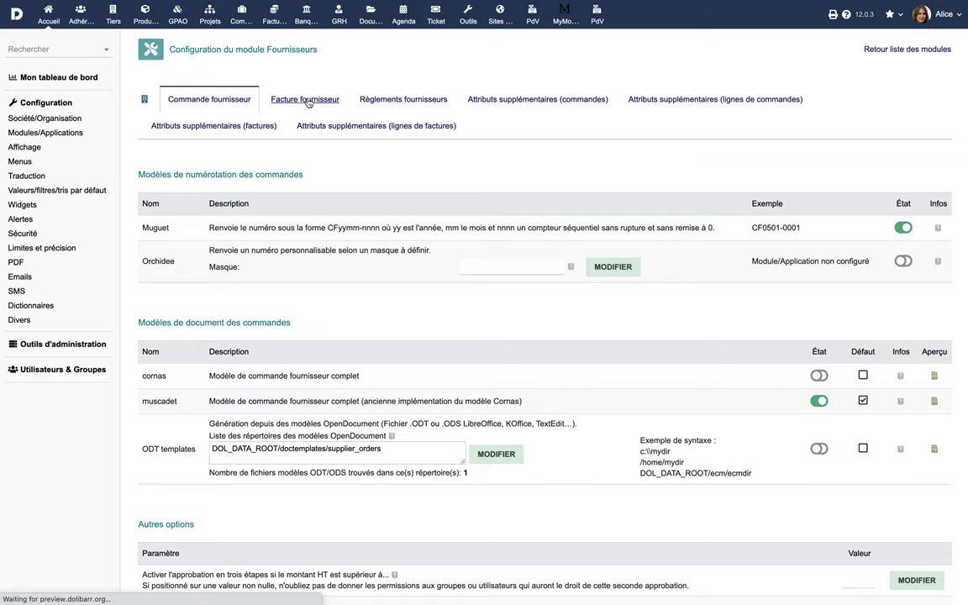
{"action": "left_click", "coordinate": [400, 101]}
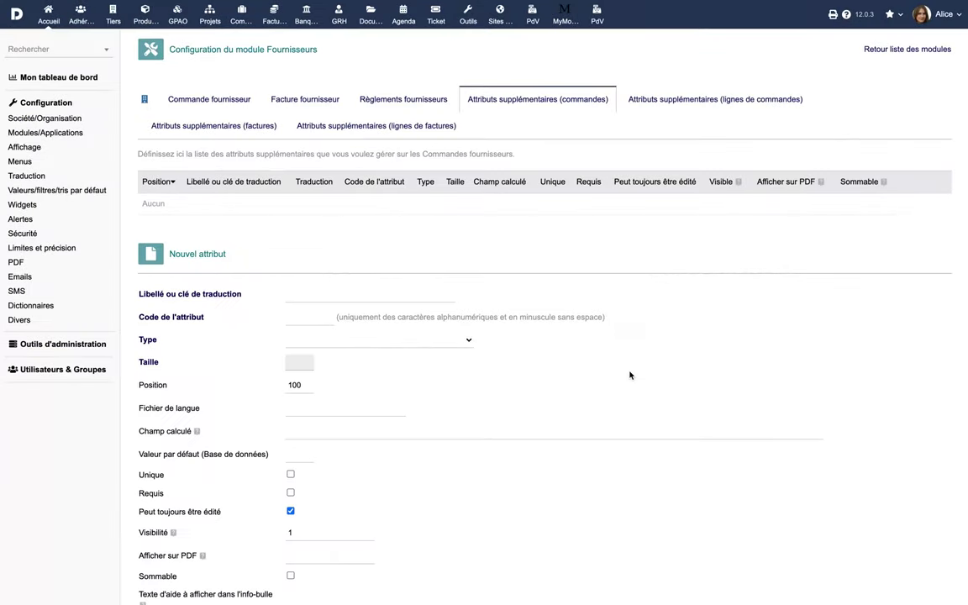
- Save a Boolean extra attribute labelled 'Code d'agent' with code agentcode
{"action": "left_click", "coordinate": [384, 292]}
{"action": "type", "text": "Code d'agent"}
{"action": "left_click", "coordinate": [309, 317]}
{"action": "type", "text": "agentcode"}
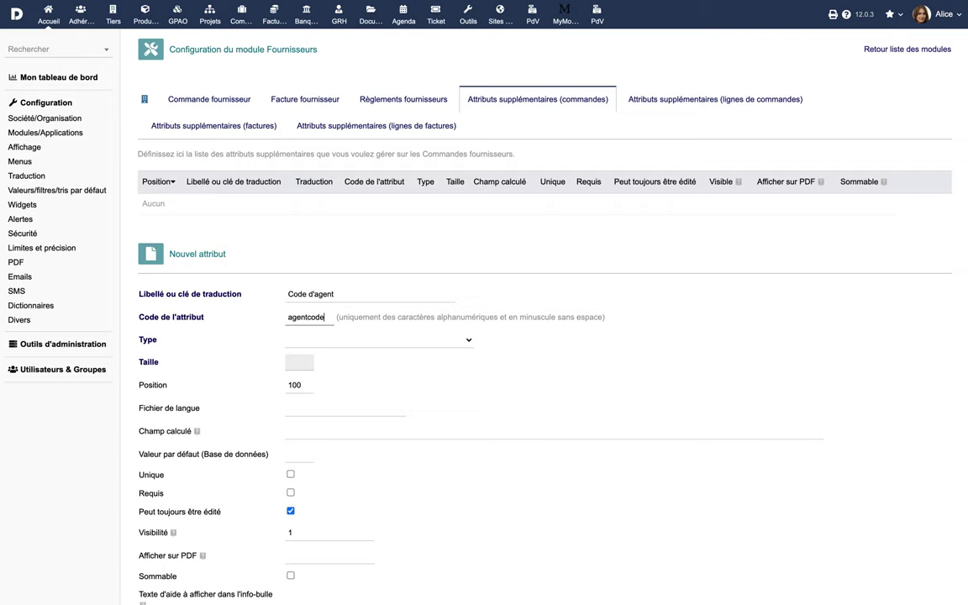
{"action": "left_click", "coordinate": [367, 339]}
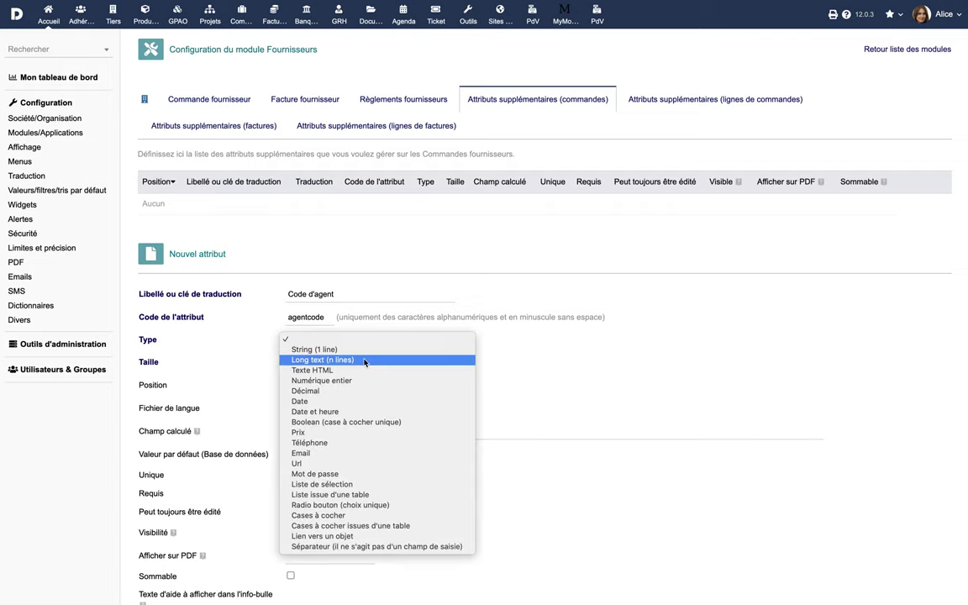
{"action": "left_click", "coordinate": [357, 422]}
{"action": "scroll", "coordinate": [404, 428], "scroll_direction": "down", "scroll_amount": 1}
{"action": "scroll", "coordinate": [404, 428], "scroll_direction": "down", "scroll_amount": 1}
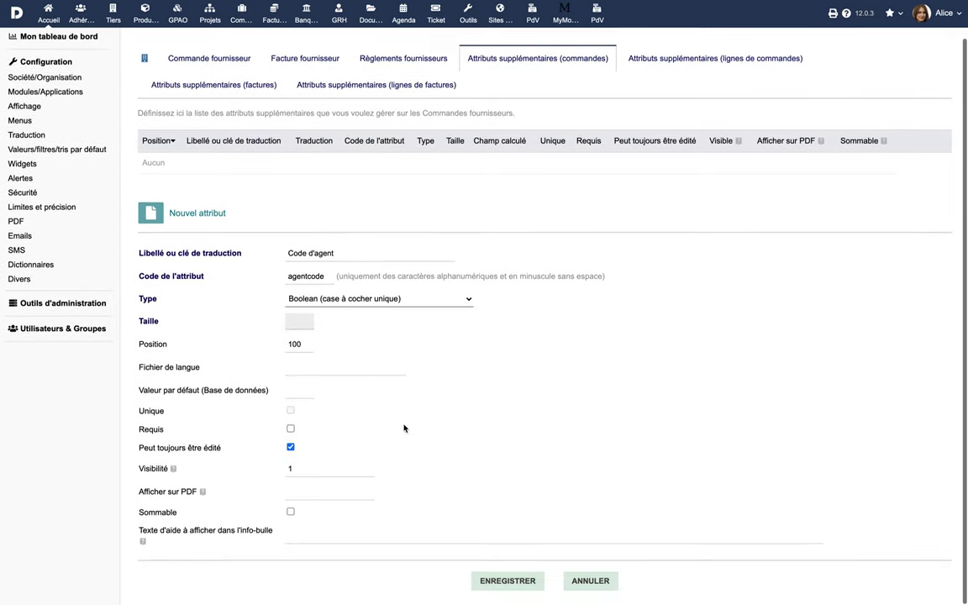
{"action": "left_click", "coordinate": [513, 579]}
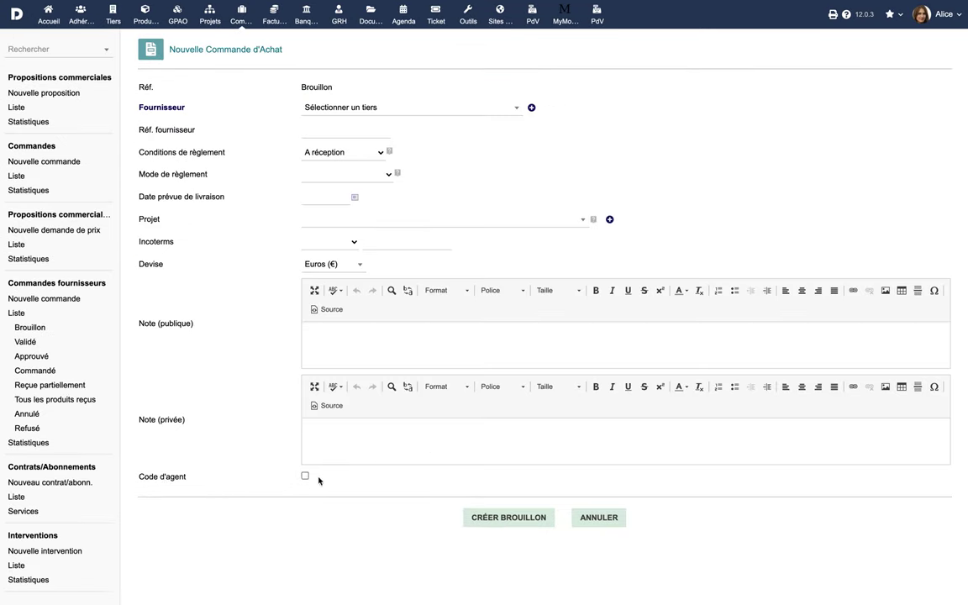